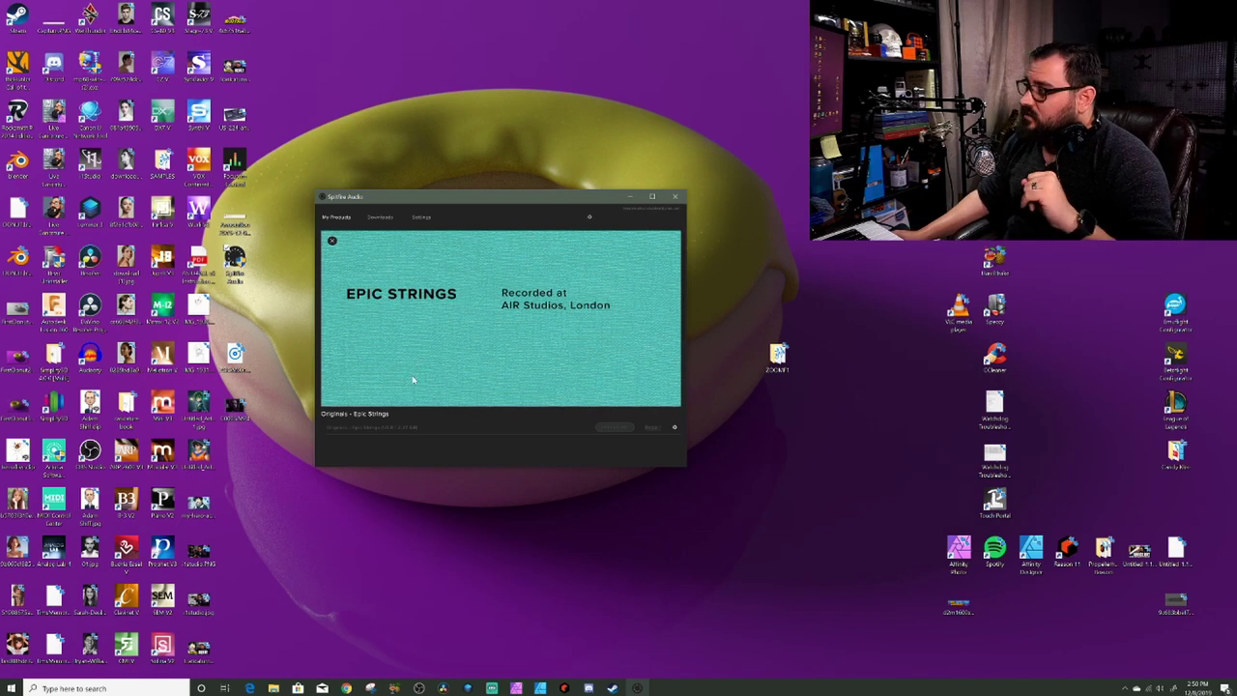
# Close the Spitfire Audio app and launch Reason 11 from the desktop.
pyautogui.click(677, 196)
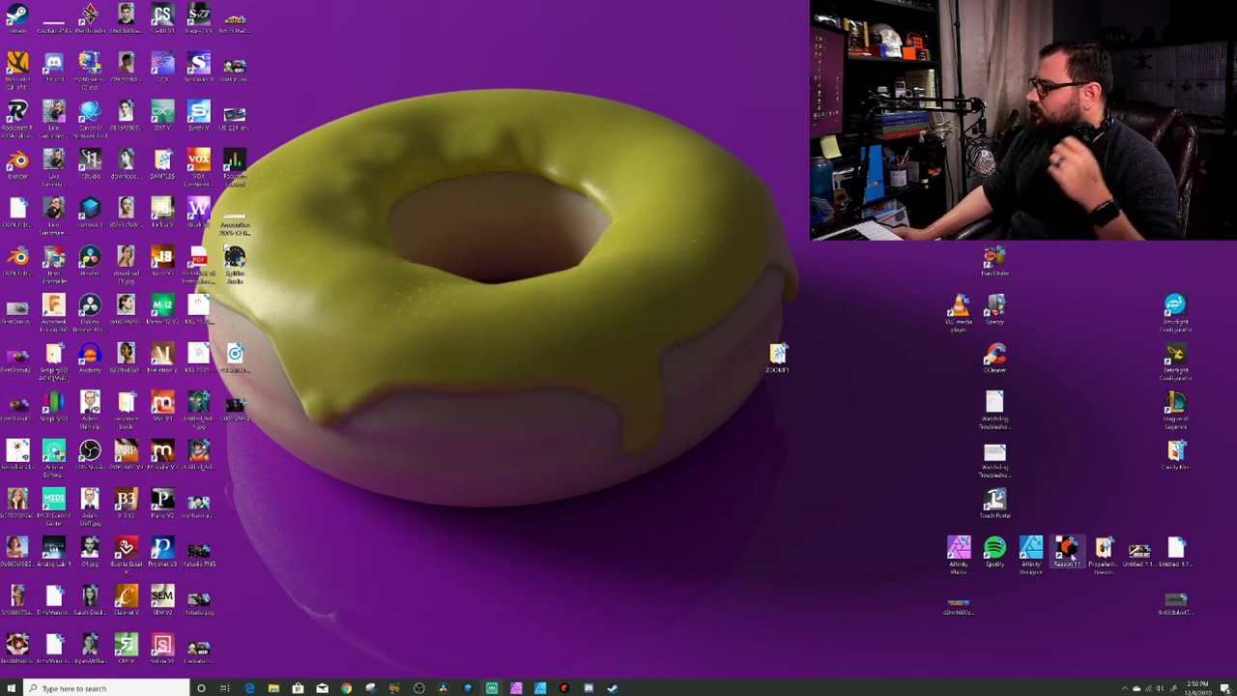
pyautogui.doubleClick(1067, 551)
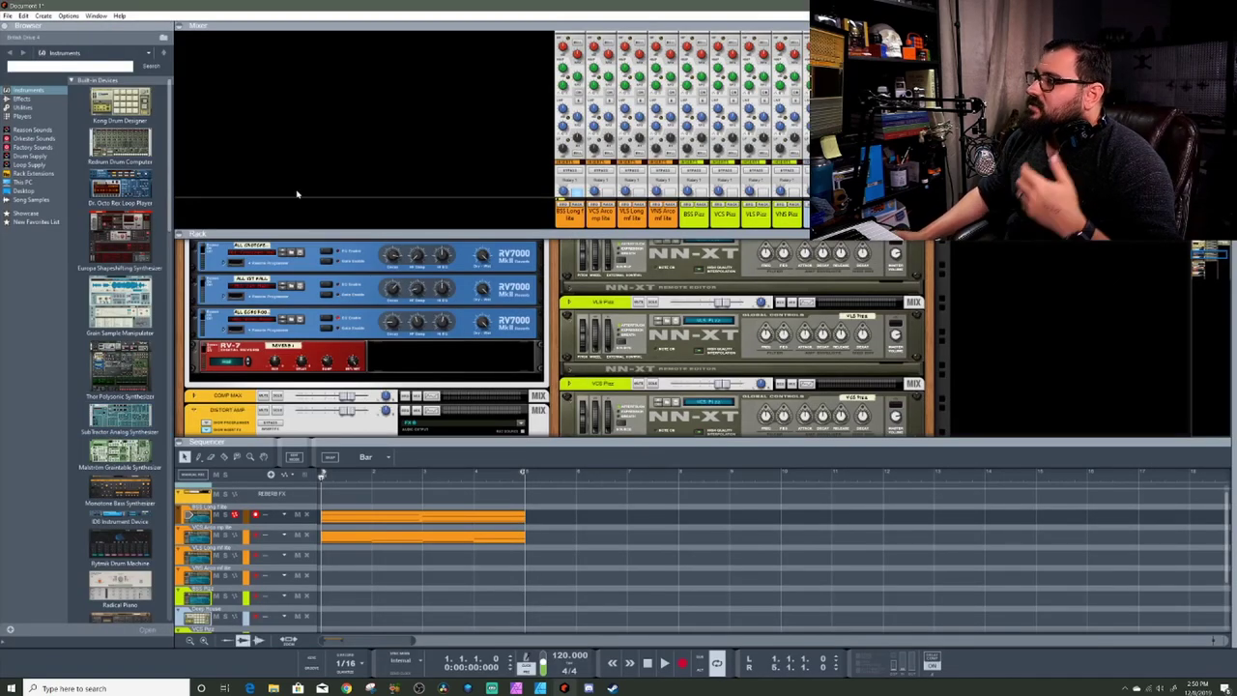
# Create a new song from a template, closing the previous document and maximizing the new song's window.
pyautogui.click(8, 16)
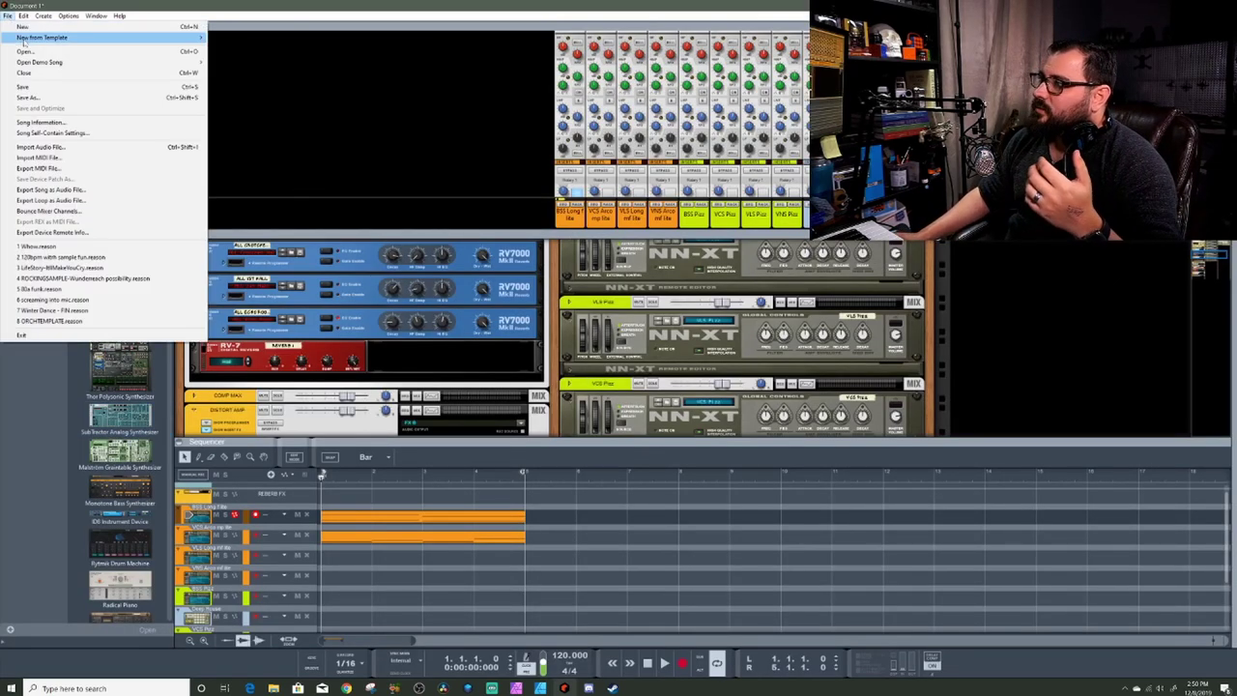
pyautogui.moveTo(24, 39)
pyautogui.click(229, 40)
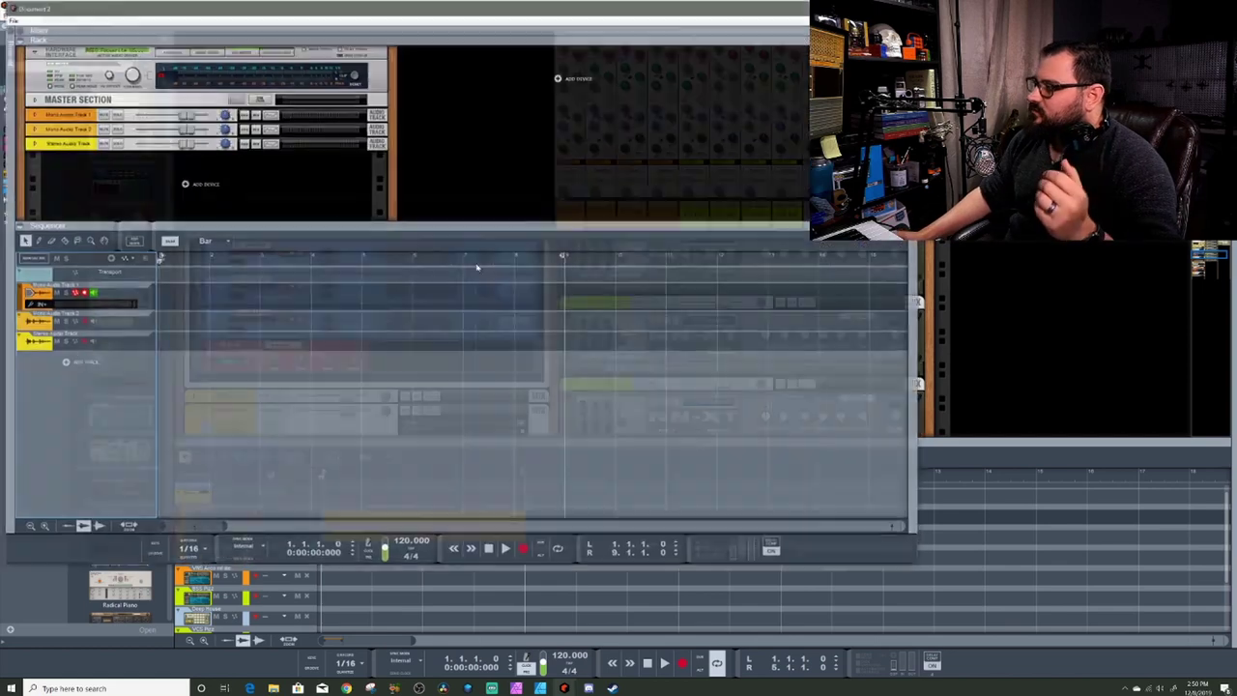
pyautogui.hotkey('ctrl', 'w')
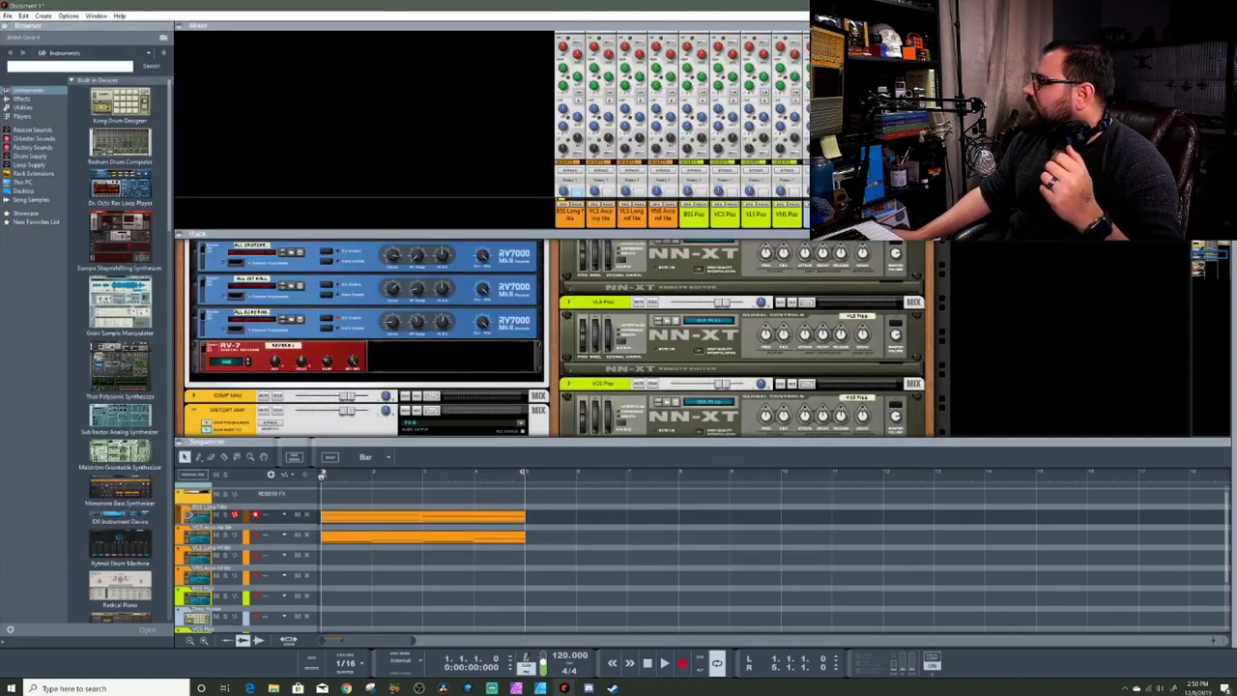
pyautogui.hotkey('ctrl', 'w')
pyautogui.click(619, 356)
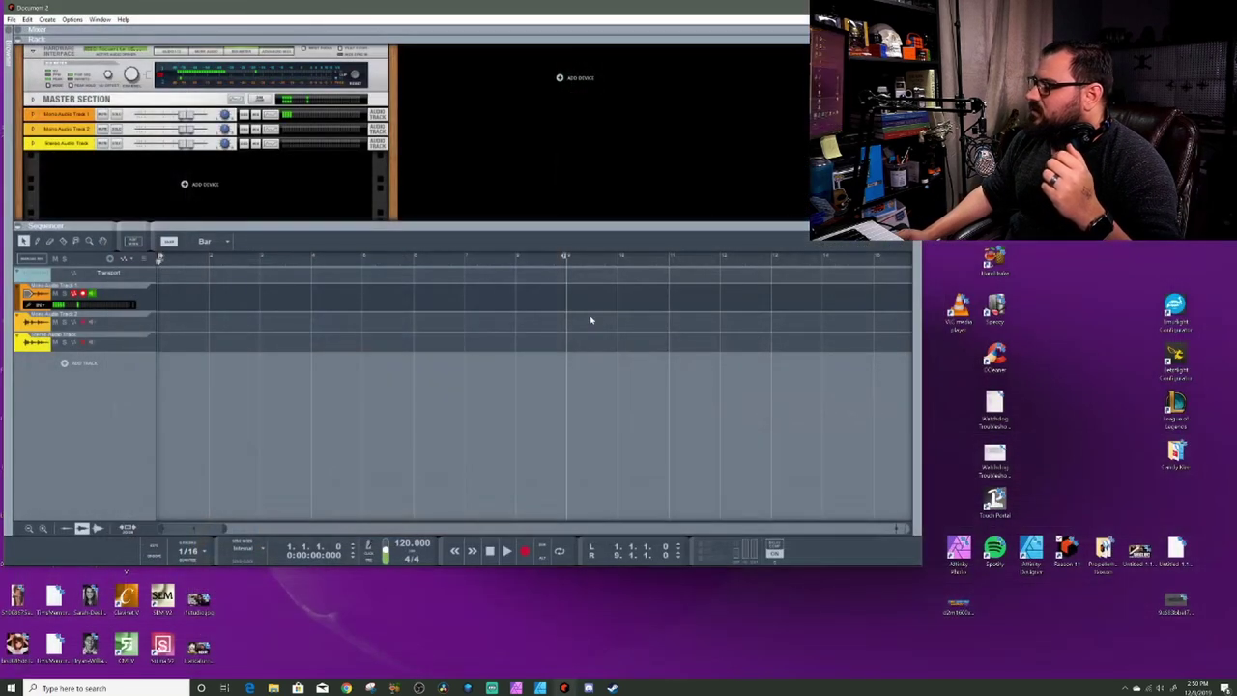
pyautogui.moveTo(459, 19); pyautogui.dragTo(652, 2)
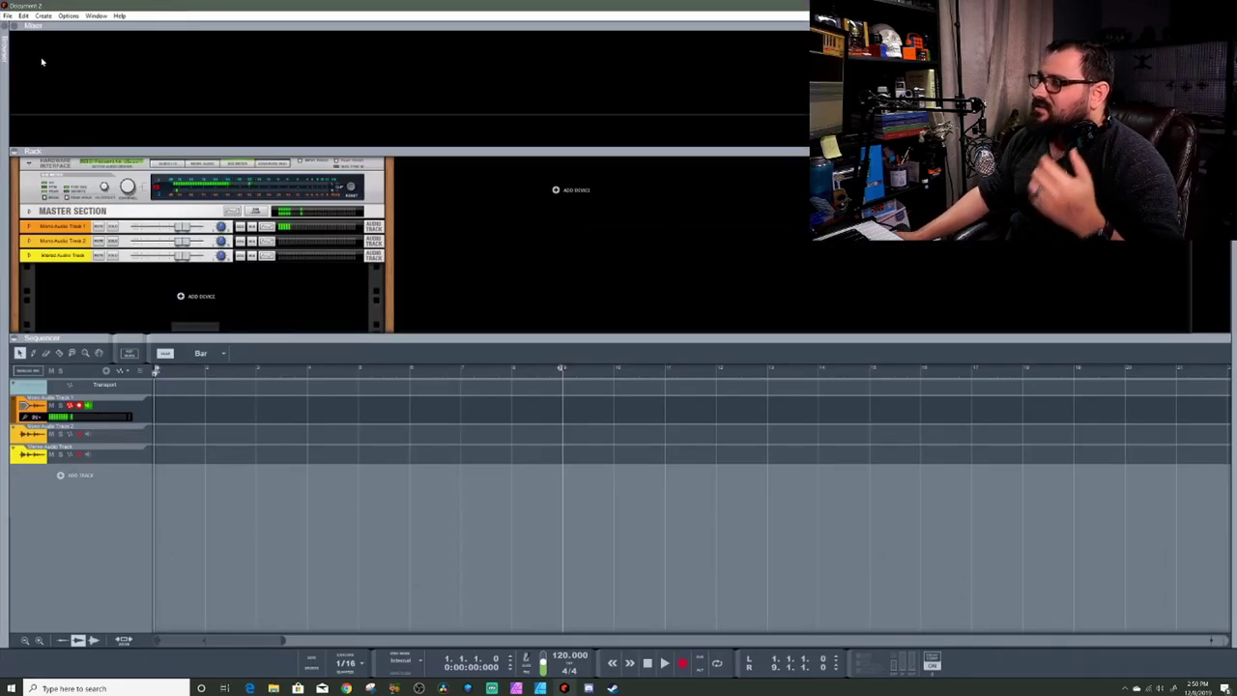
# Find the Spitfire Audio Originals - Epic Strings (64 Bit) VST among the instruments and add it to the rack's first column.
pyautogui.click(5, 29)
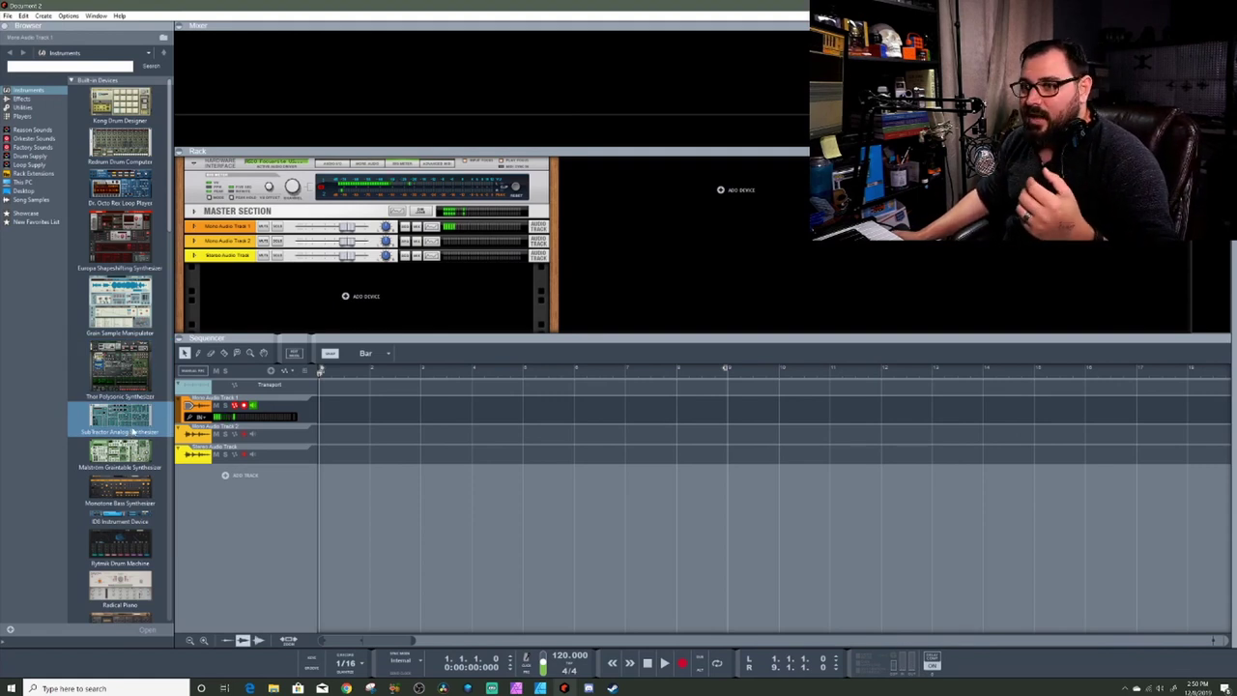
pyautogui.scroll(-10, 132, 433)
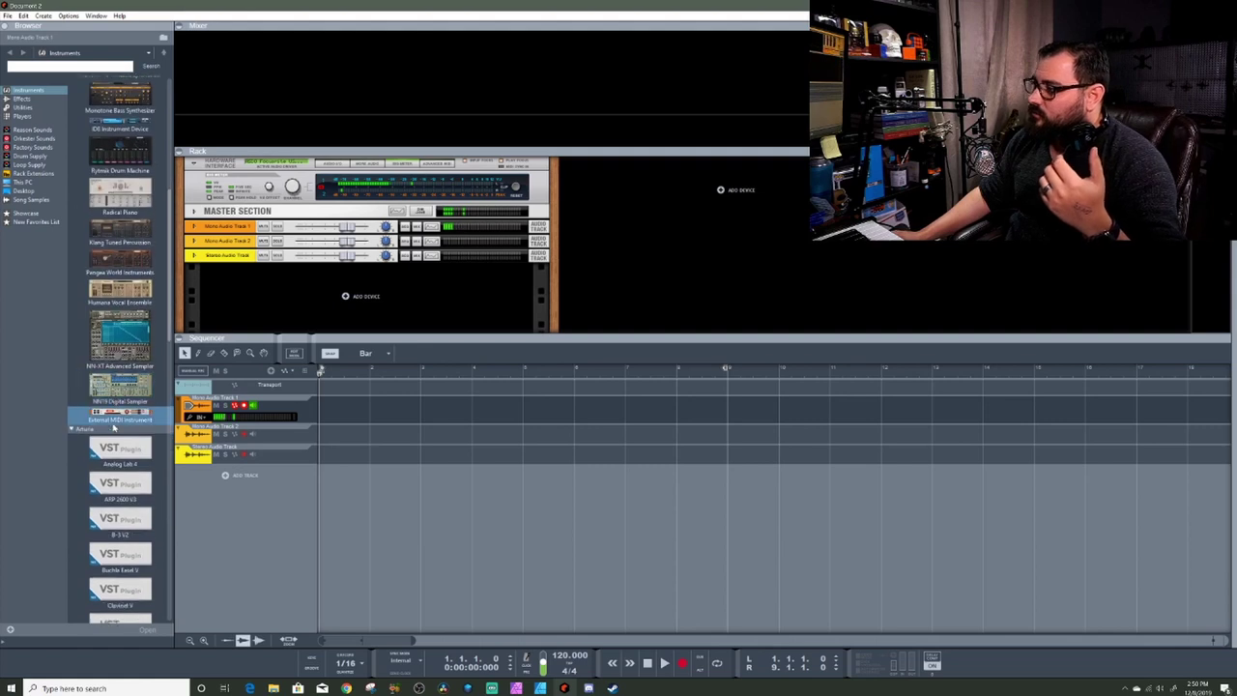
pyautogui.scroll(-15, 114, 432)
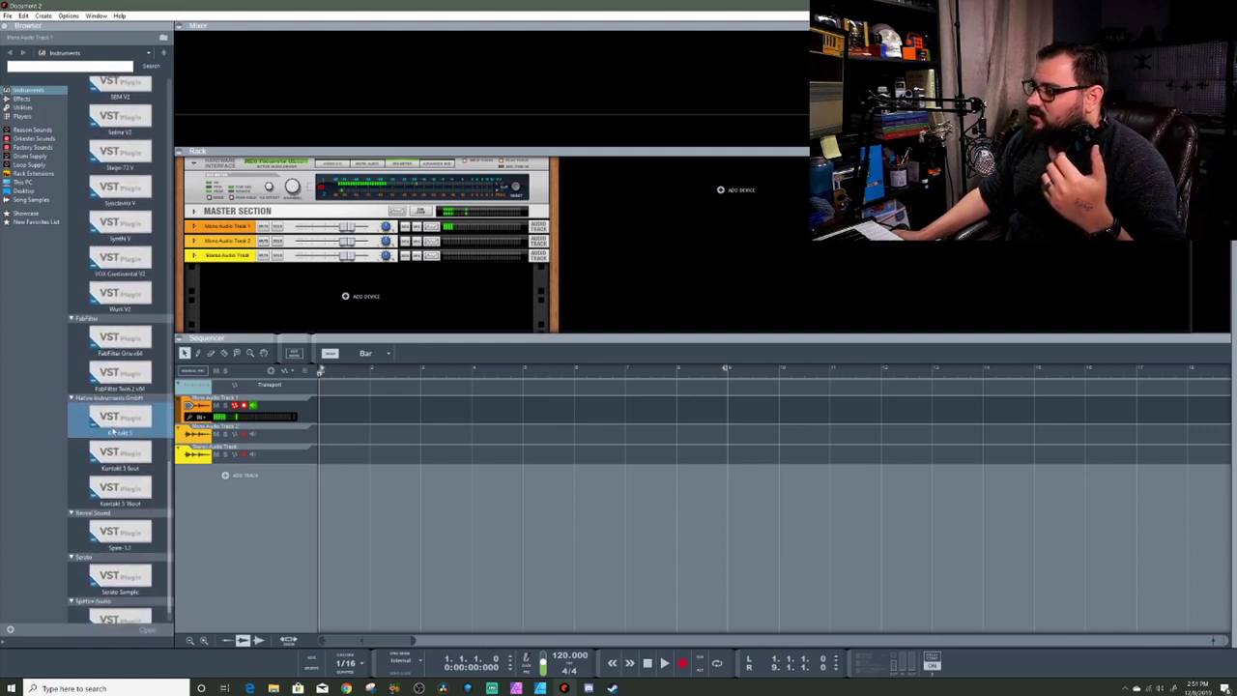
pyautogui.scroll(-2, 115, 432)
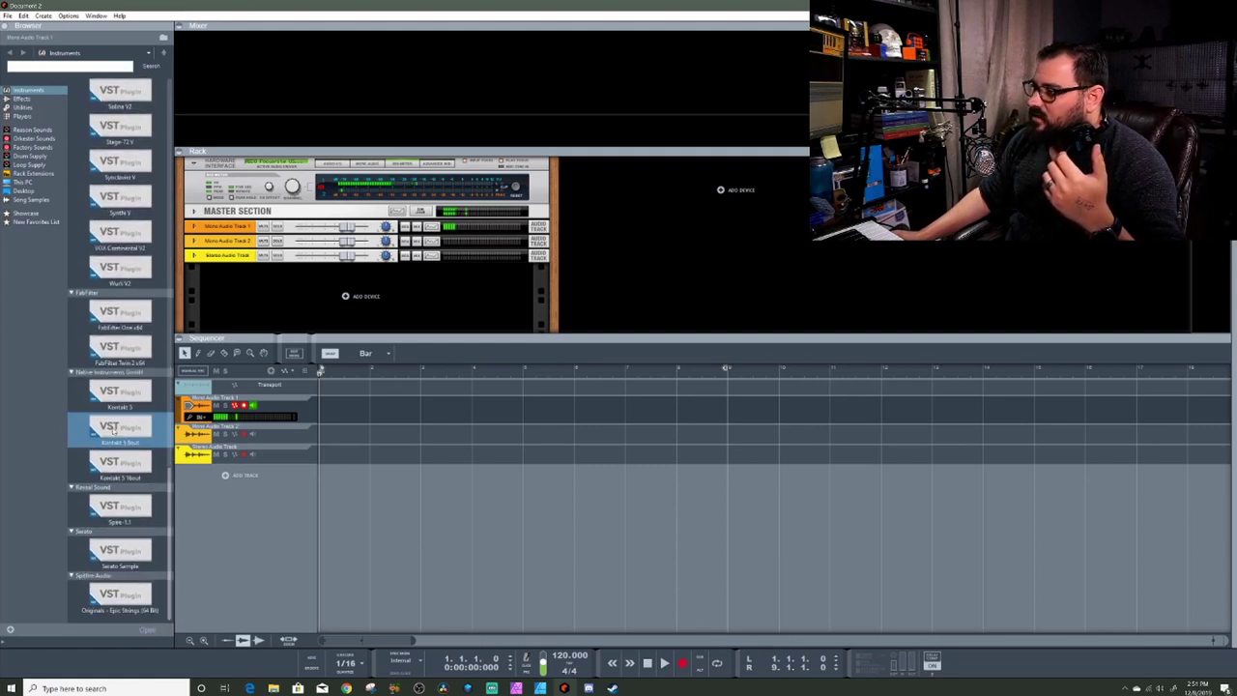
pyautogui.click(128, 606)
pyautogui.moveTo(127, 599); pyautogui.dragTo(238, 492)
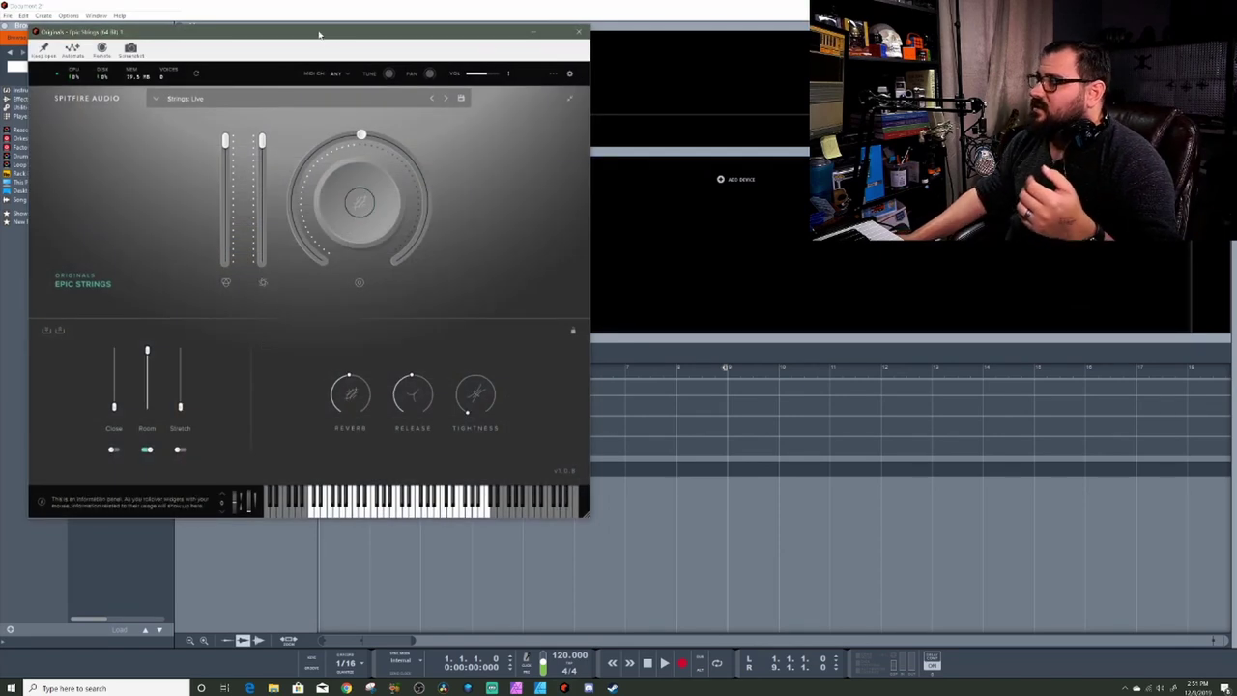
# Move the Epic Strings plugin window to examine its controls and close it.
pyautogui.moveTo(319, 34); pyautogui.dragTo(596, 81)
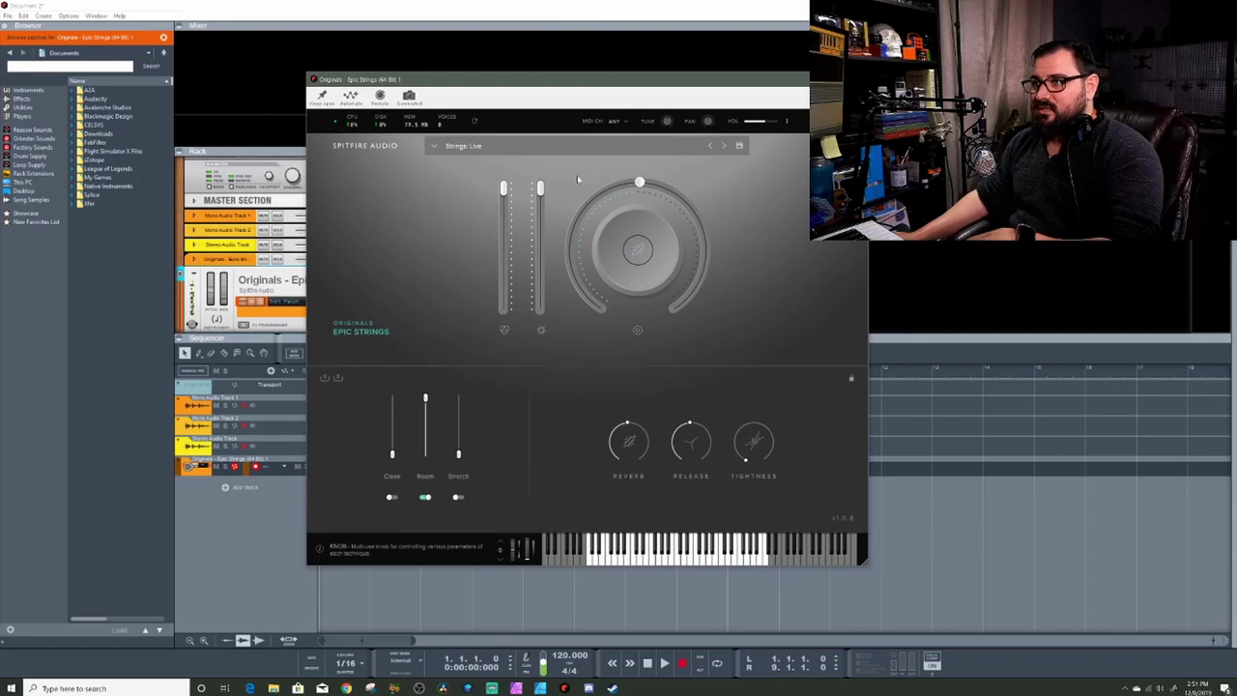
pyautogui.moveTo(632, 78); pyautogui.dragTo(512, 82)
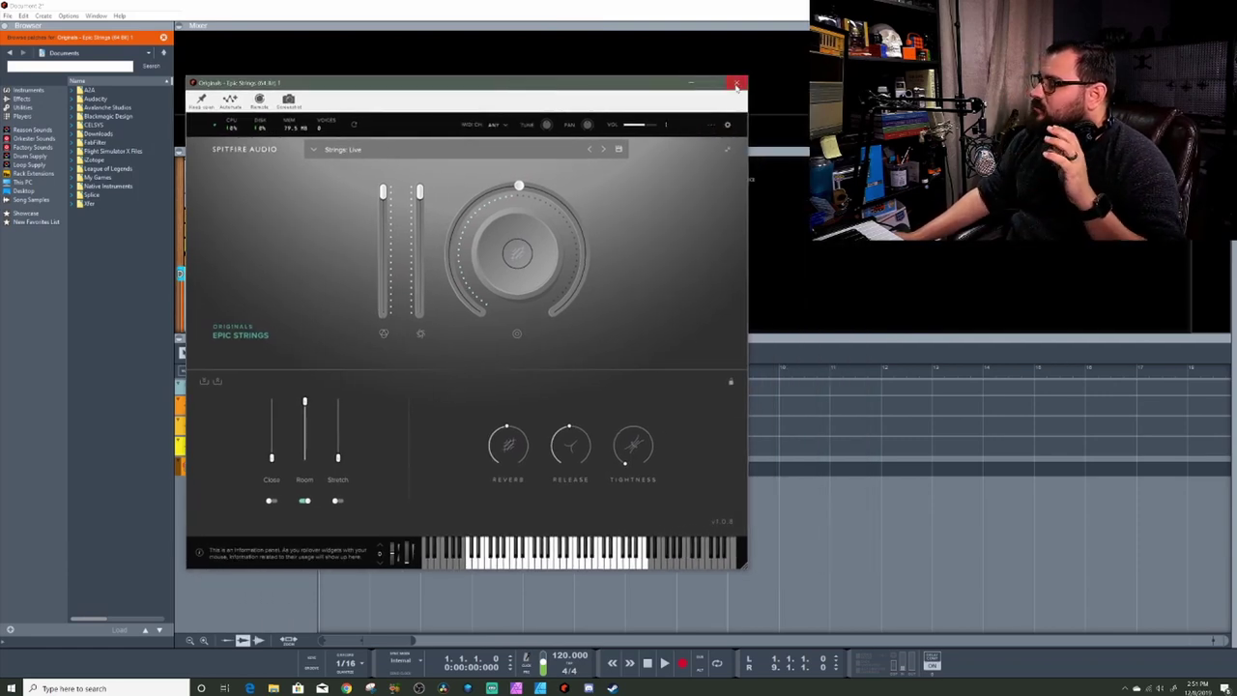
pyautogui.click(736, 84)
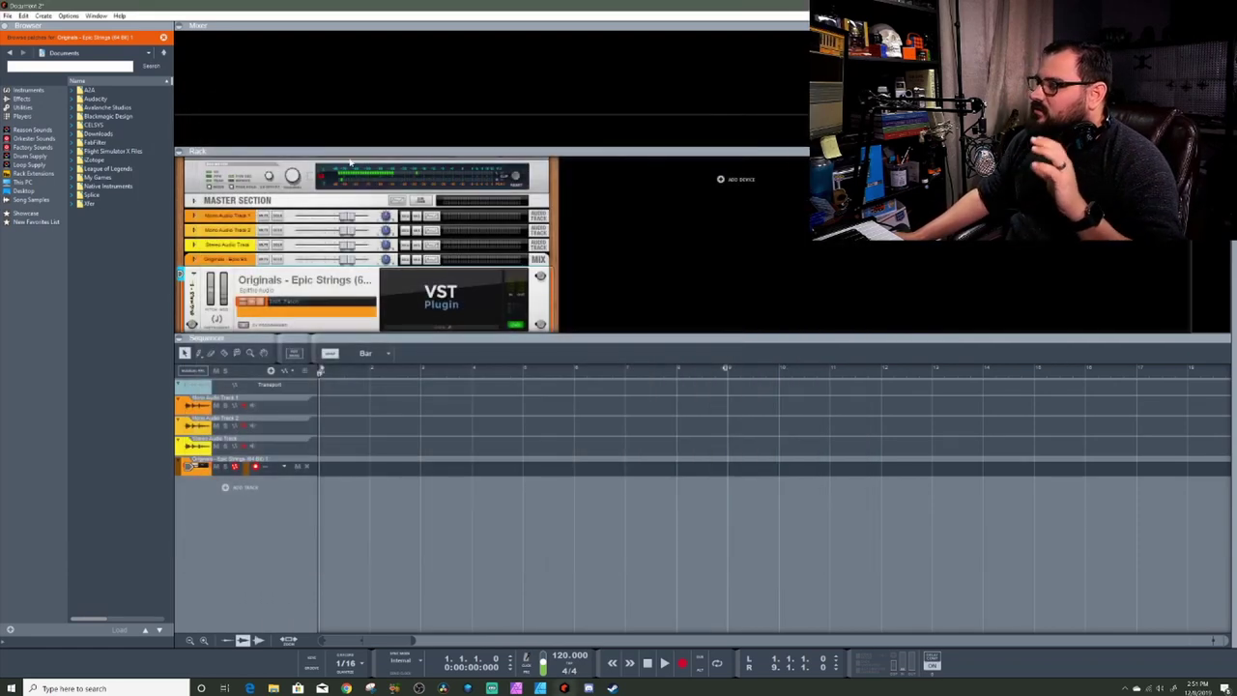
# Add the Orkester basses patch BSS Long f lite.sxt to the second rack column, with an RV7000 MkII Reverb below it.
pyautogui.click(33, 138)
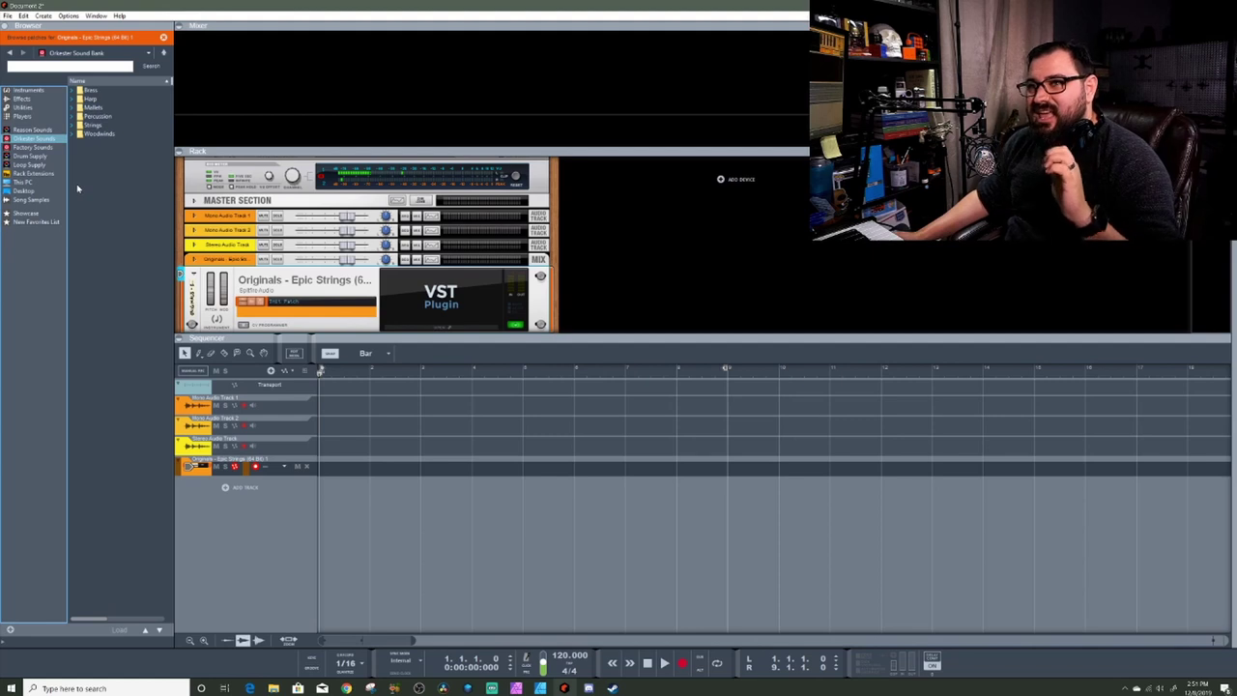
pyautogui.click(73, 126)
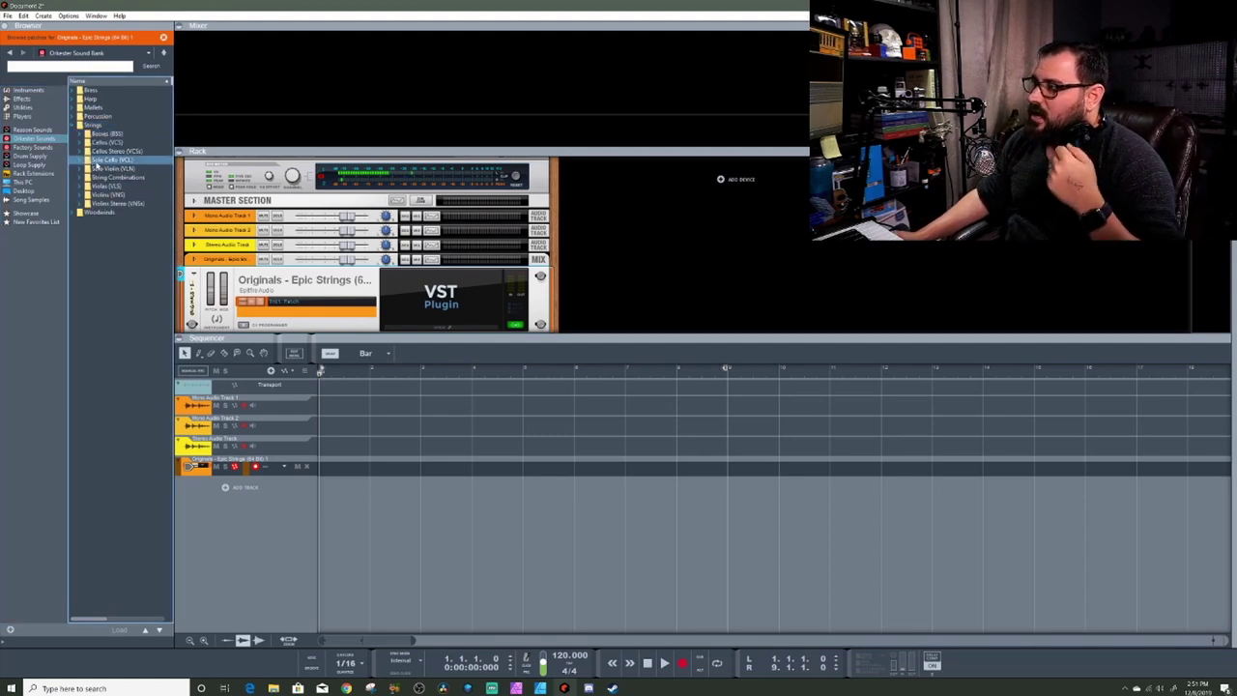
pyautogui.click(89, 133)
pyautogui.click(82, 135)
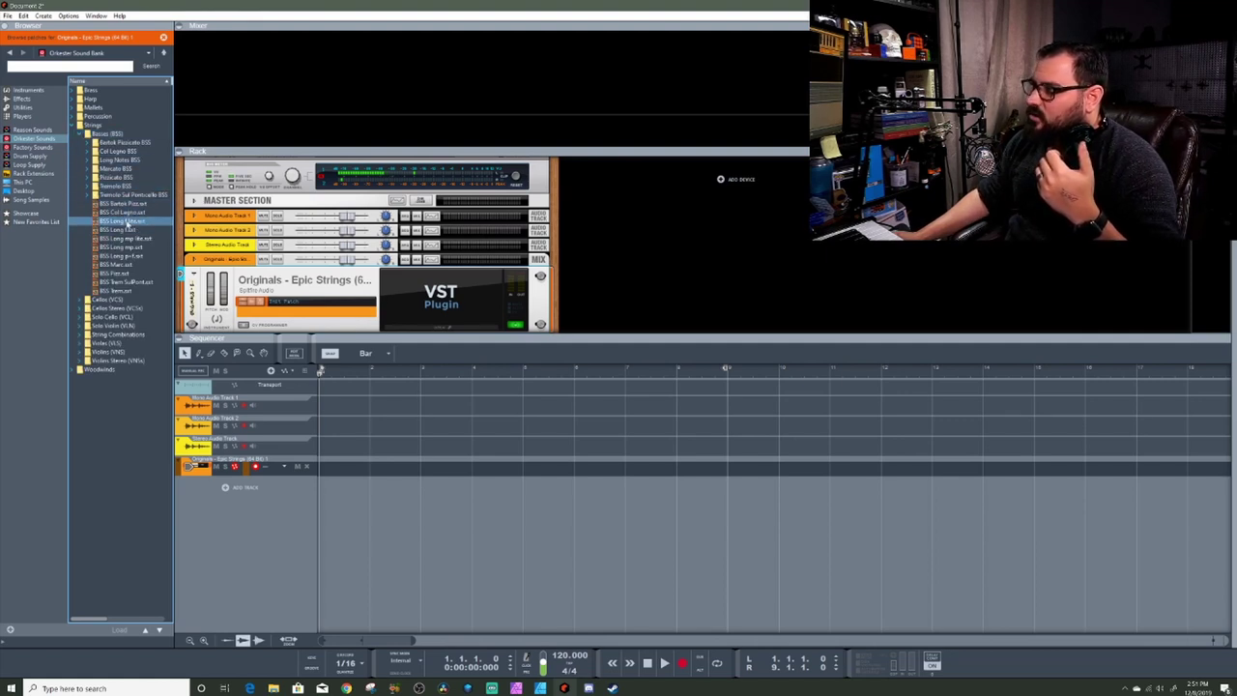
pyautogui.click(116, 222)
pyautogui.moveTo(116, 223); pyautogui.dragTo(667, 205)
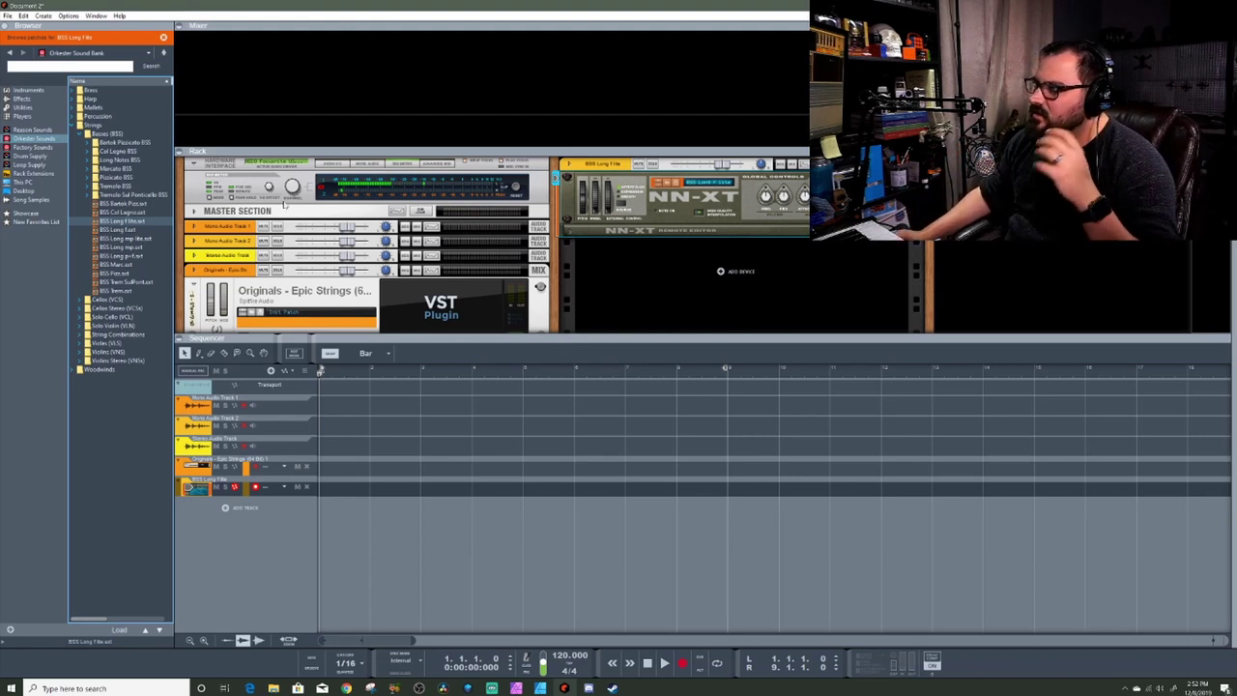
pyautogui.click(32, 99)
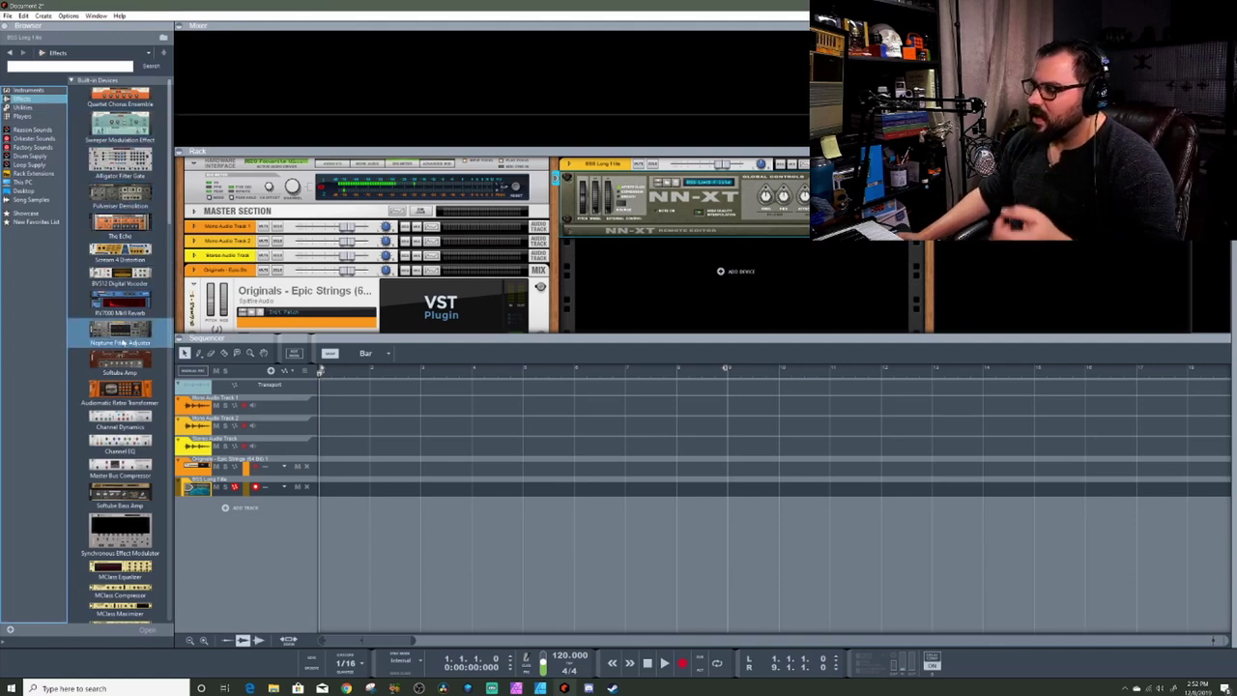
pyautogui.moveTo(120, 301)
pyautogui.mouseDown()
pyautogui.moveTo(339, 304)
pyautogui.moveTo(738, 242)
pyautogui.moveTo(707, 244)
pyautogui.mouseUp()
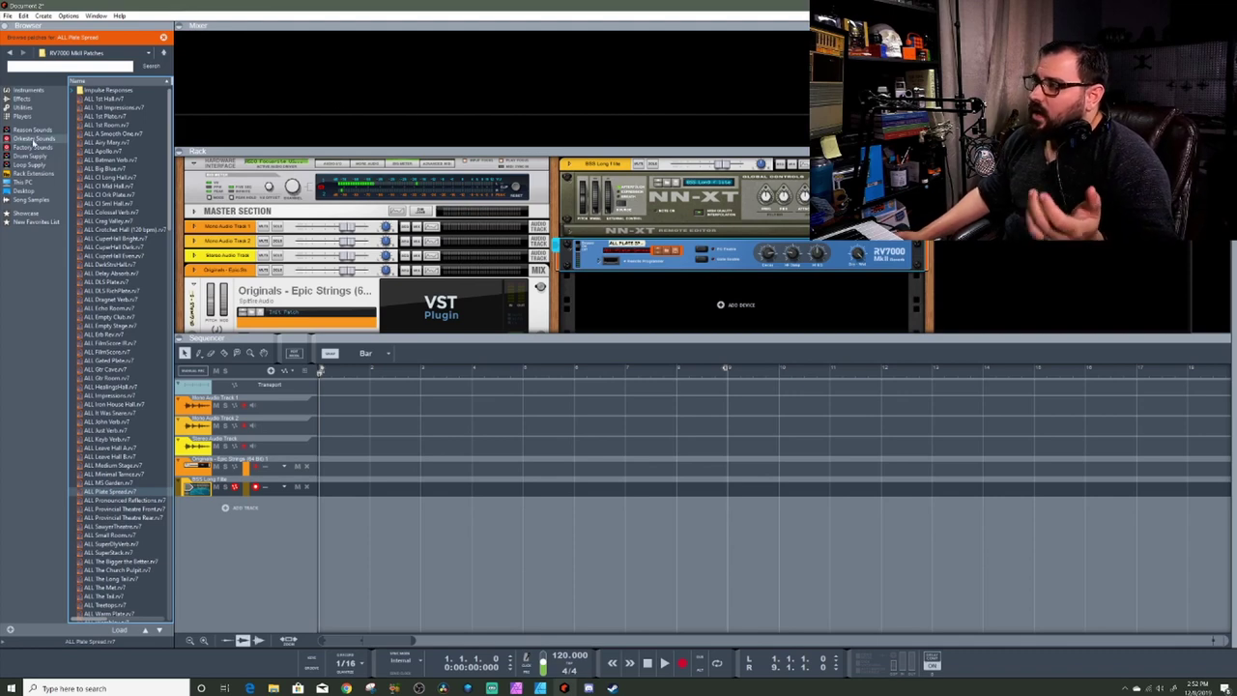
# Examine the Woodwinds folders in the Orkester Sound Bank.
pyautogui.click(32, 138)
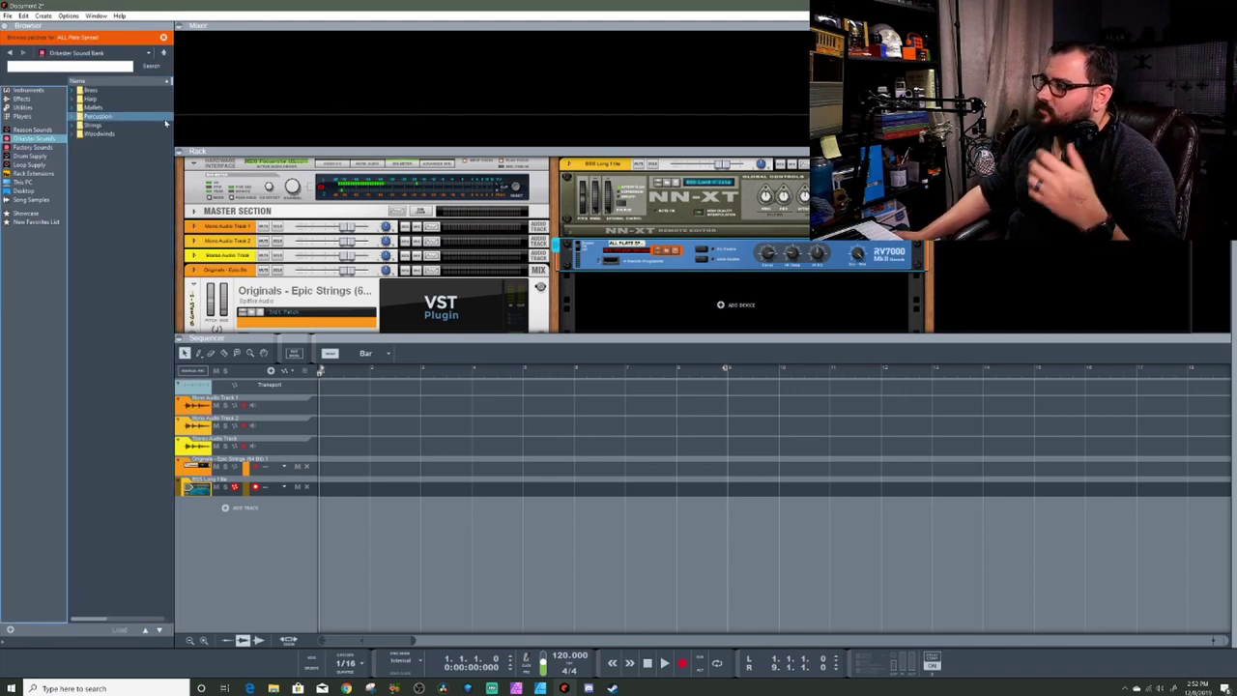
pyautogui.click(78, 135)
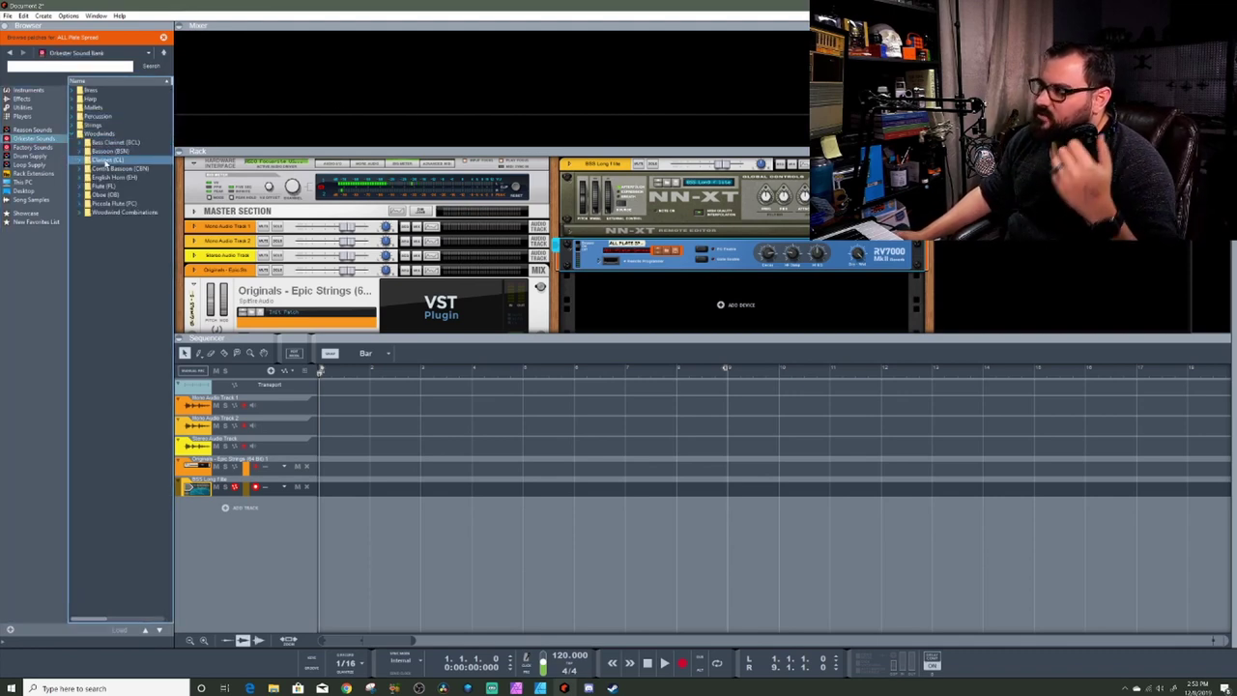
pyautogui.click(79, 135)
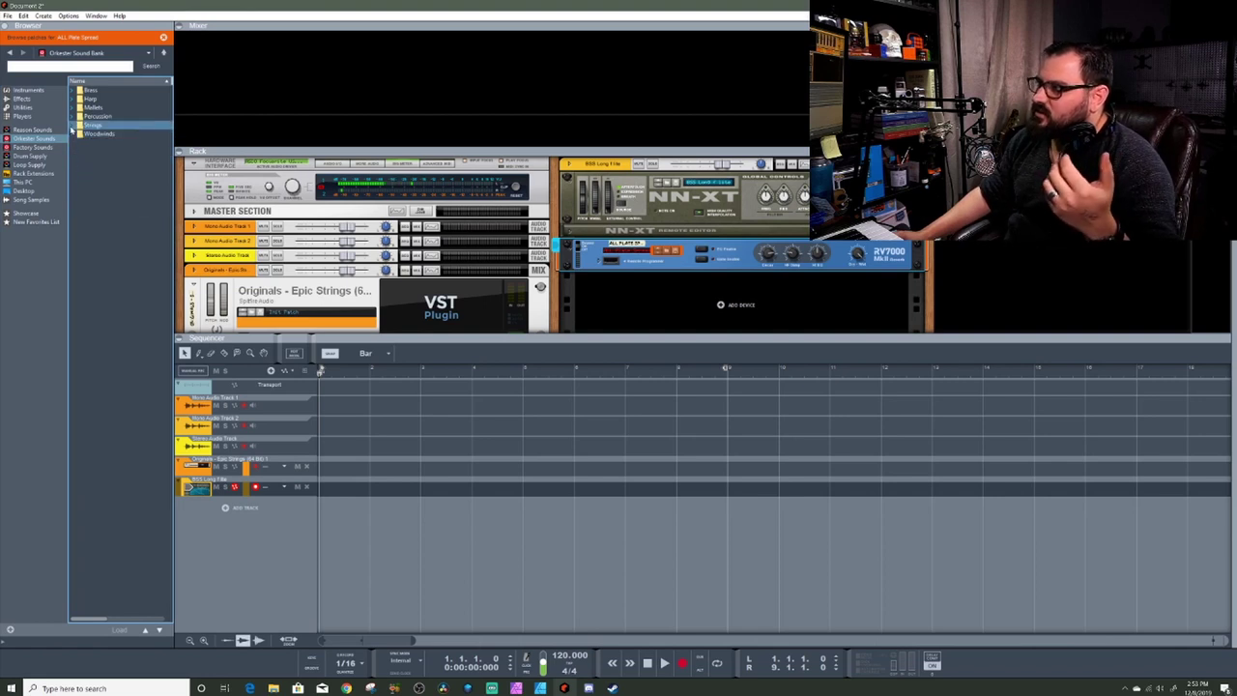
# Look through the Orkester Strings folders and add the String Combinations patch VNS+VCS+BSS.sxt below the reverb in the rack.
pyautogui.click(80, 124)
pyautogui.click(111, 151)
pyautogui.click(100, 143)
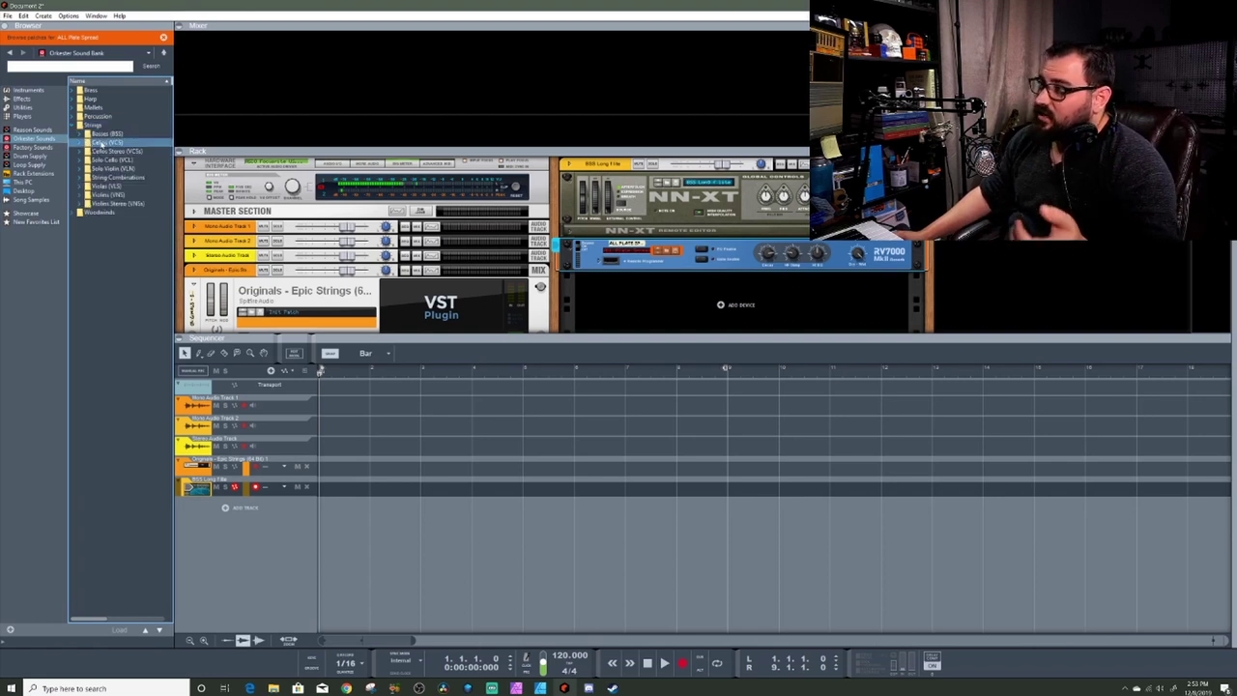
pyautogui.click(102, 160)
pyautogui.click(104, 169)
pyautogui.click(107, 186)
pyautogui.click(107, 194)
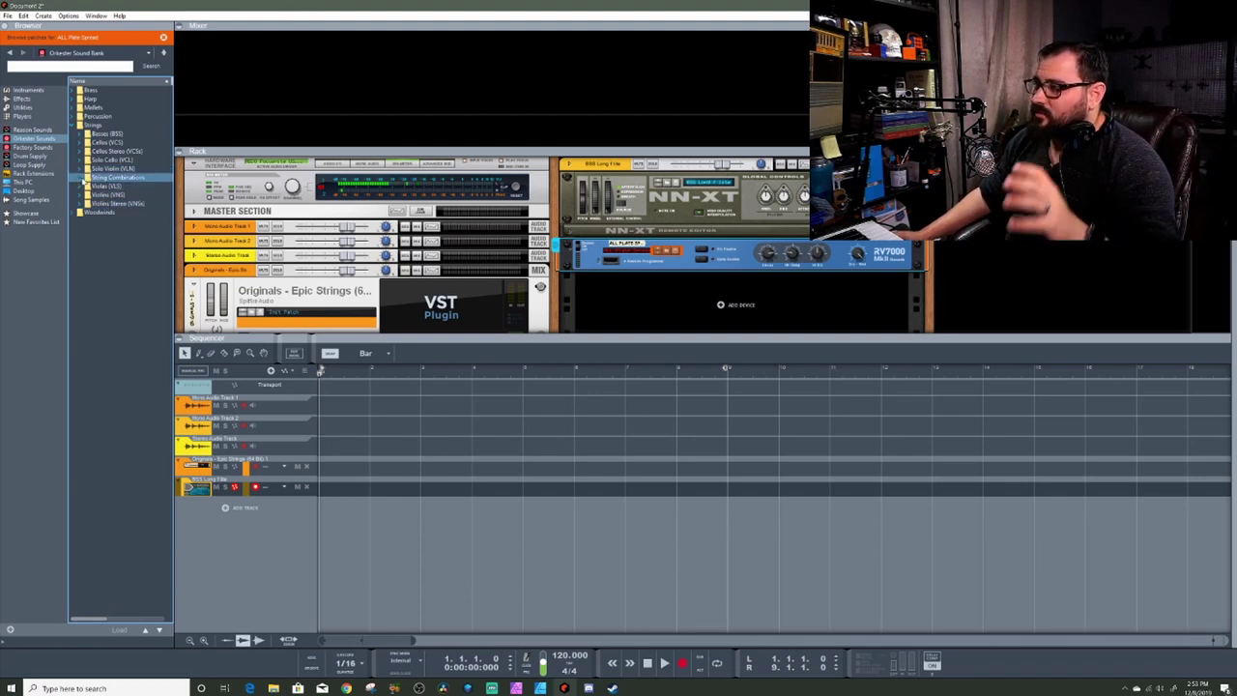
pyautogui.doubleClick(106, 180)
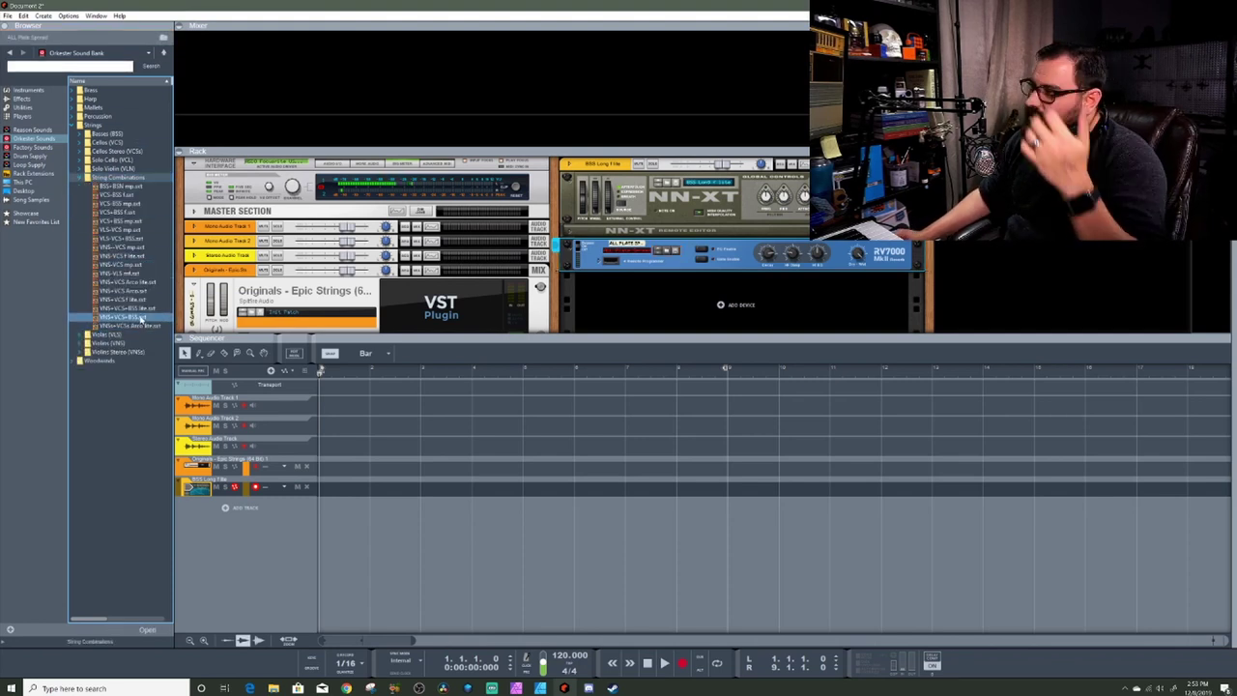
pyautogui.moveTo(140, 319); pyautogui.dragTo(751, 232)
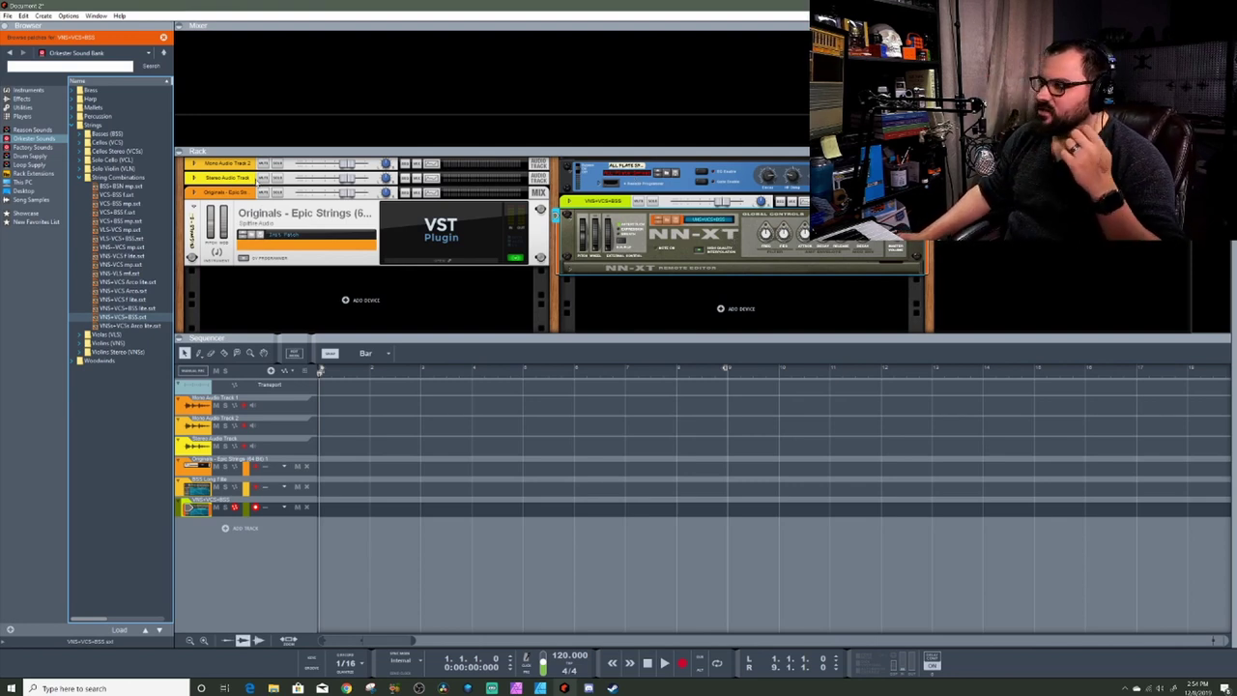
# Add a second RV7000 MkII Reverb below the VNS+VCS+BSS sampler and load its ALL 1st Hall patch.
pyautogui.click(21, 99)
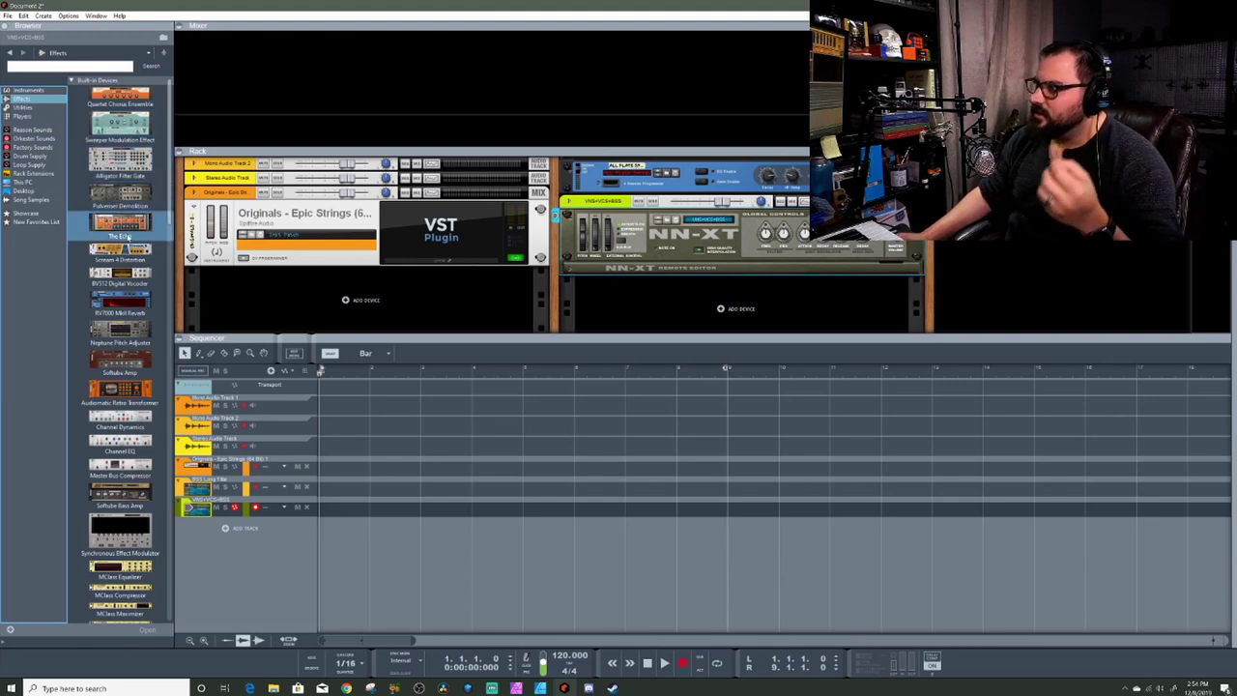
pyautogui.moveTo(126, 301)
pyautogui.mouseDown()
pyautogui.moveTo(382, 312)
pyautogui.moveTo(682, 277)
pyautogui.moveTo(669, 284)
pyautogui.mouseUp()
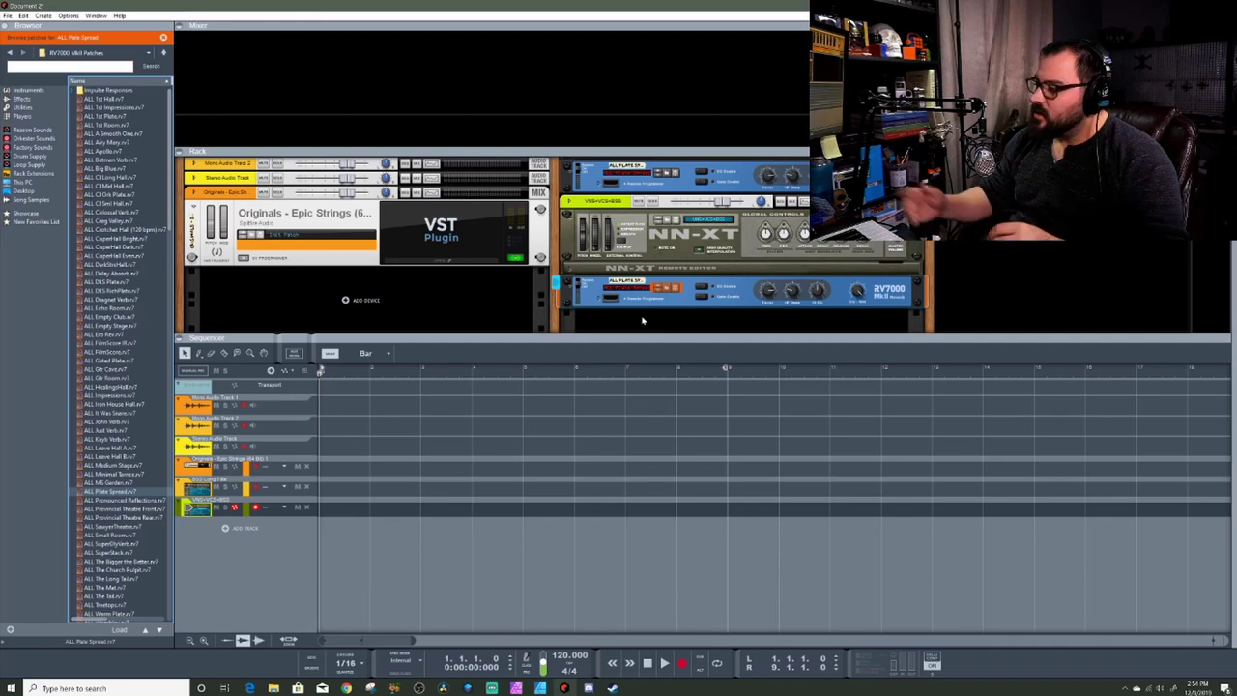
pyautogui.click(638, 285)
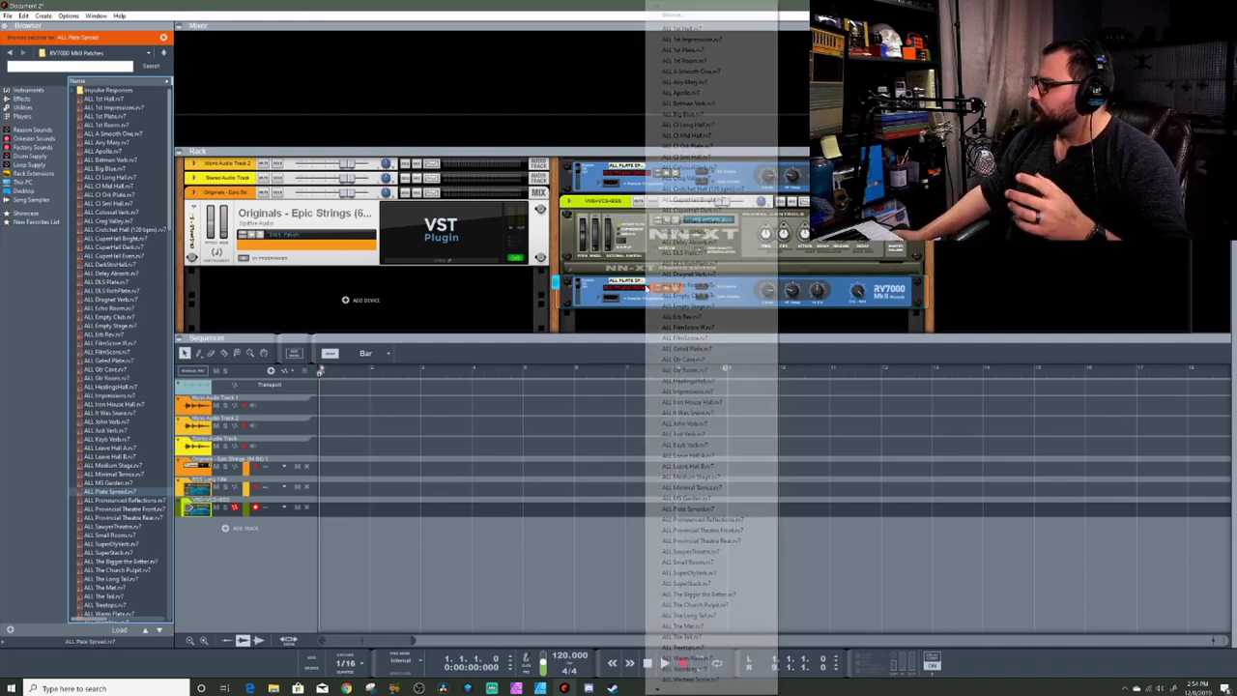
pyautogui.click(690, 30)
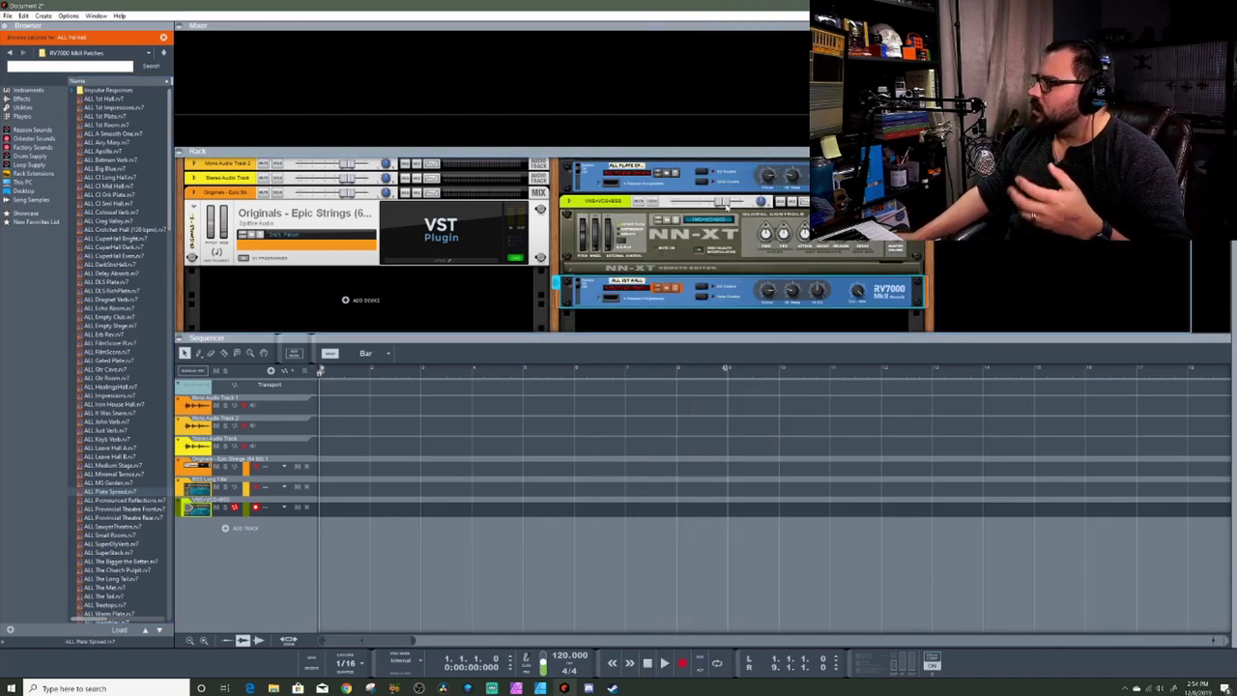
pyautogui.rightClick(784, 320)
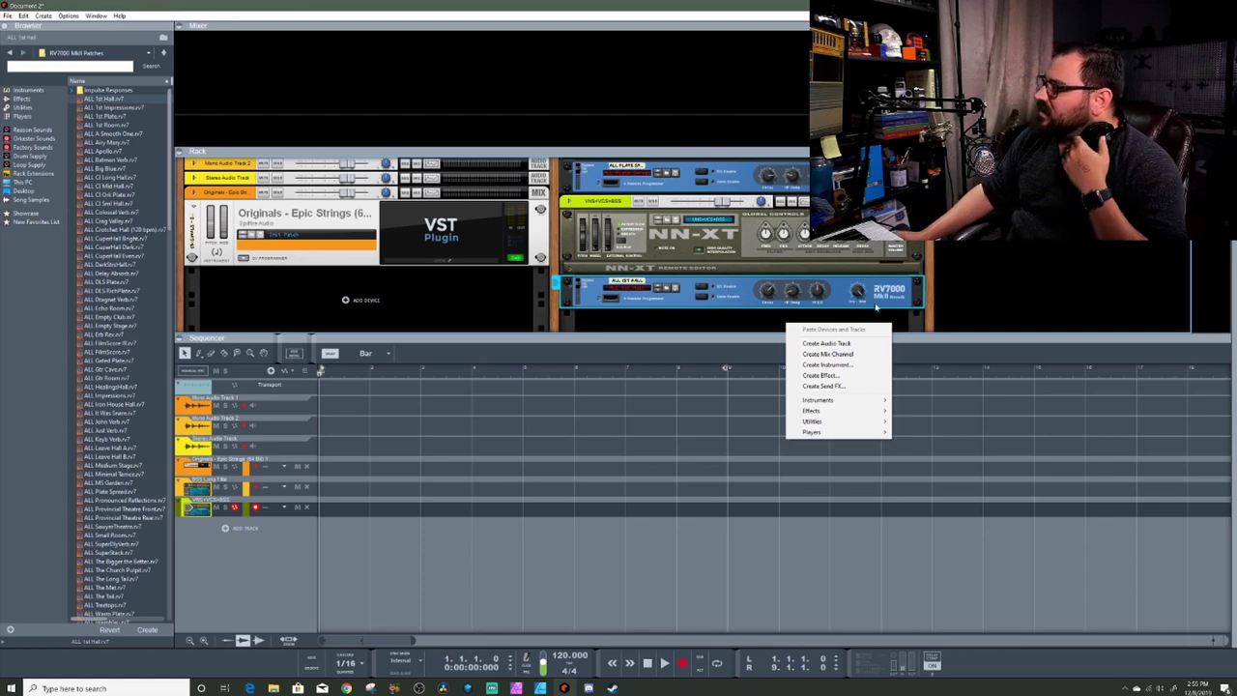
pyautogui.click(1050, 284)
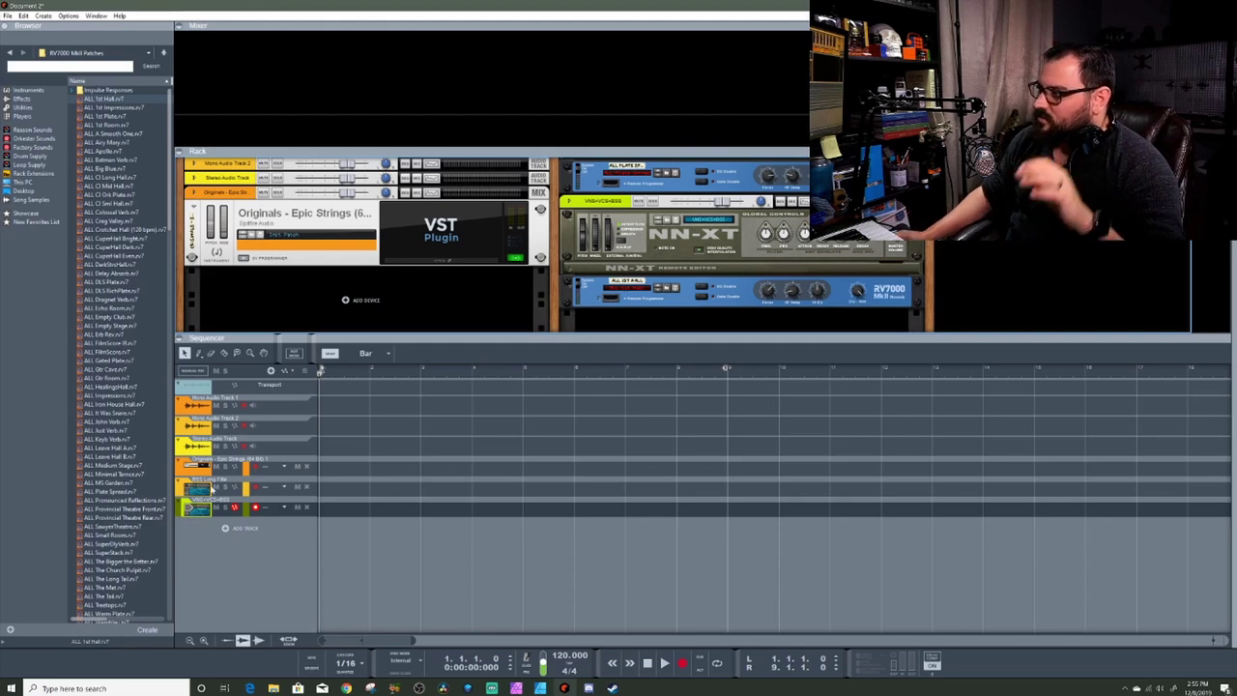
# Select the Originals - Epic Strings track and open its plugin window.
pyautogui.click(197, 470)
pyautogui.doubleClick(245, 458)
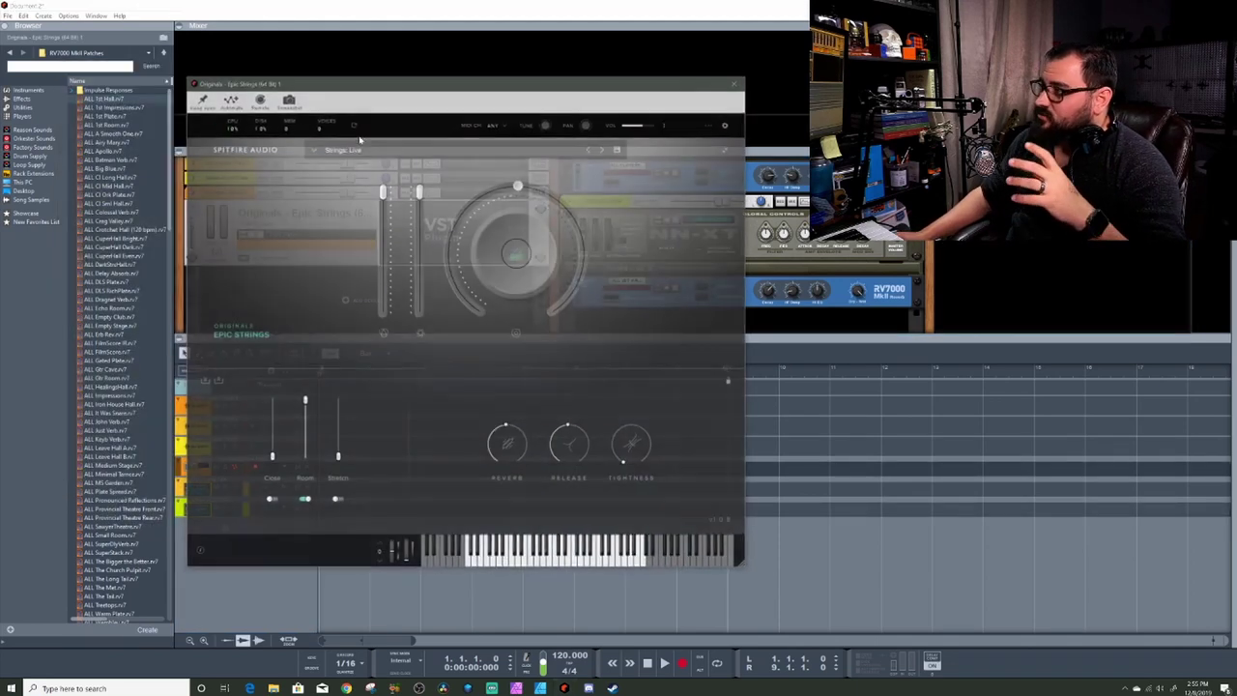
# Enable the Close microphone signal in Epic Strings and raise its level to 100%.
pyautogui.moveTo(482, 80); pyautogui.dragTo(493, 105)
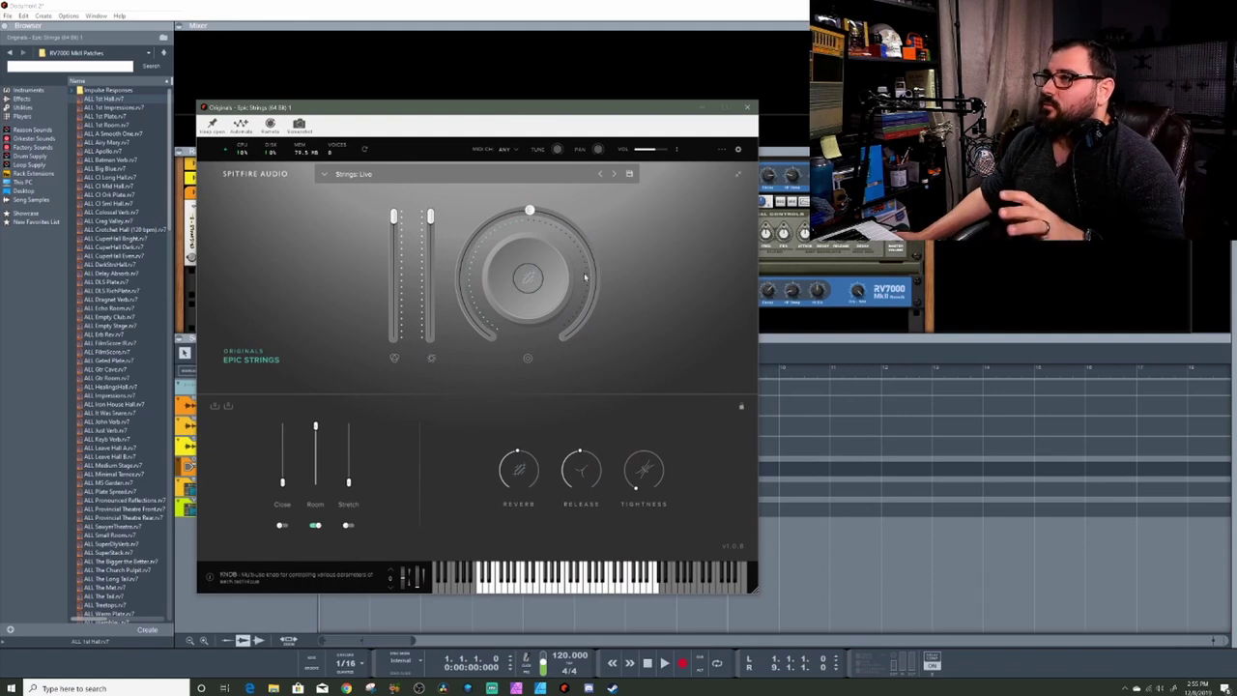
pyautogui.moveTo(581, 287)
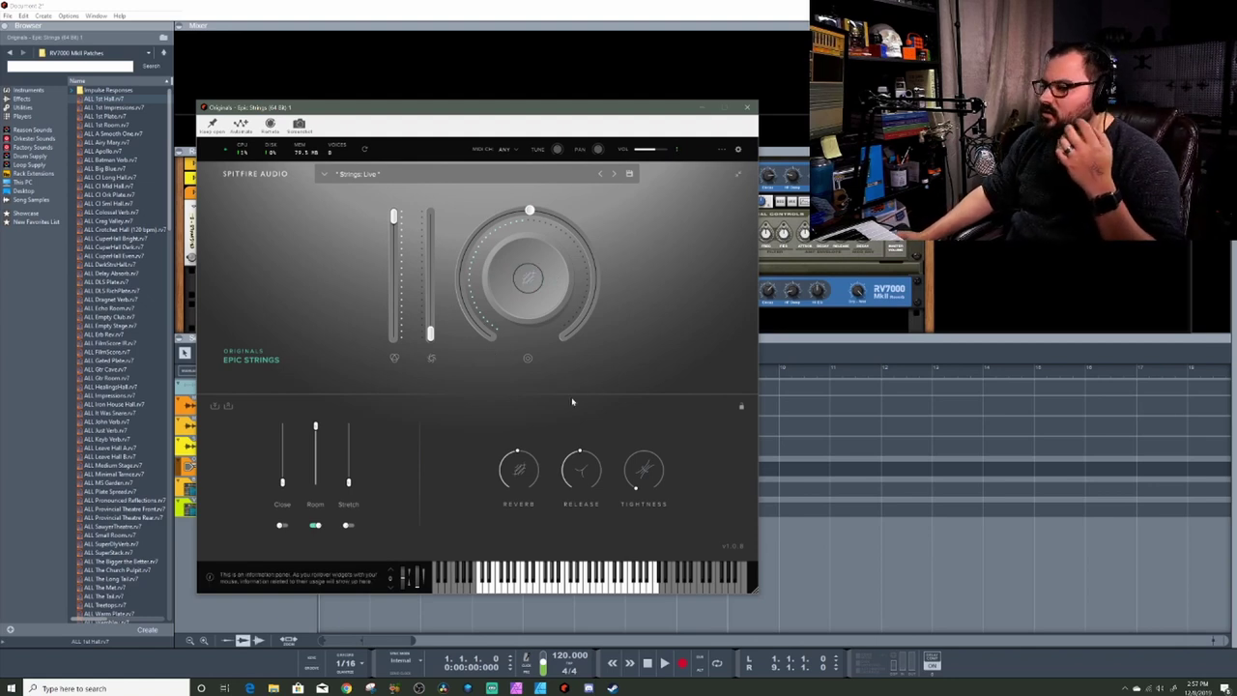
pyautogui.moveTo(527, 464)
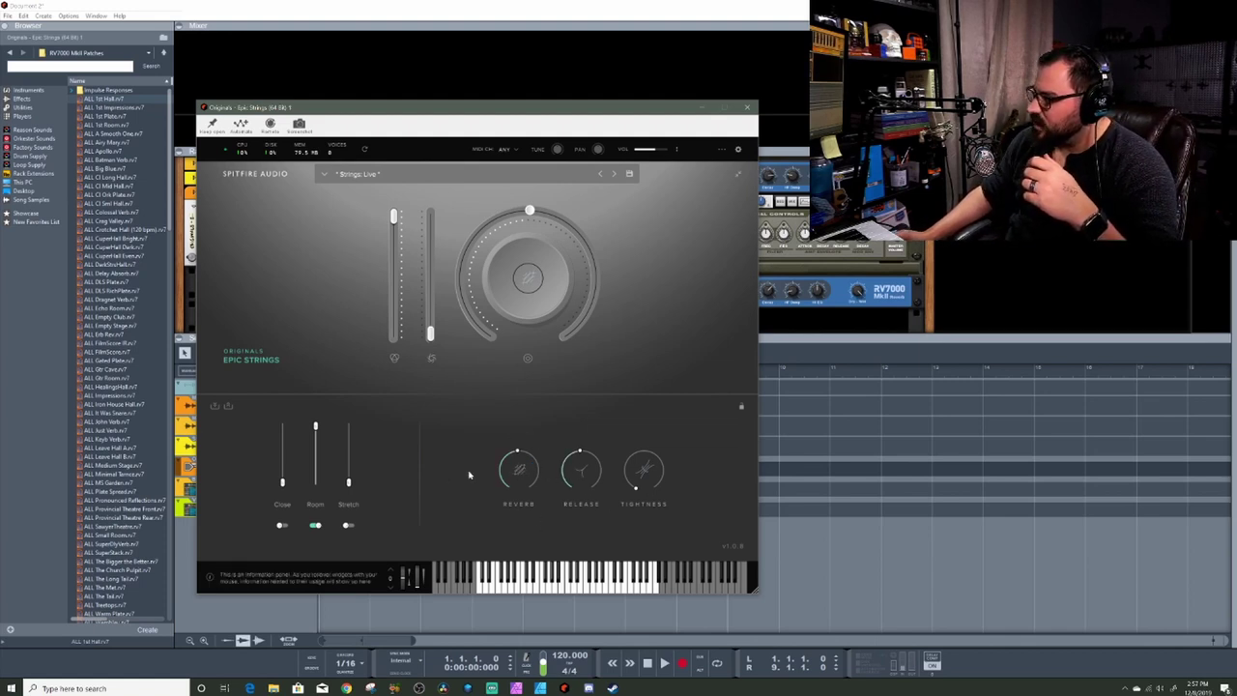
pyautogui.click(282, 526)
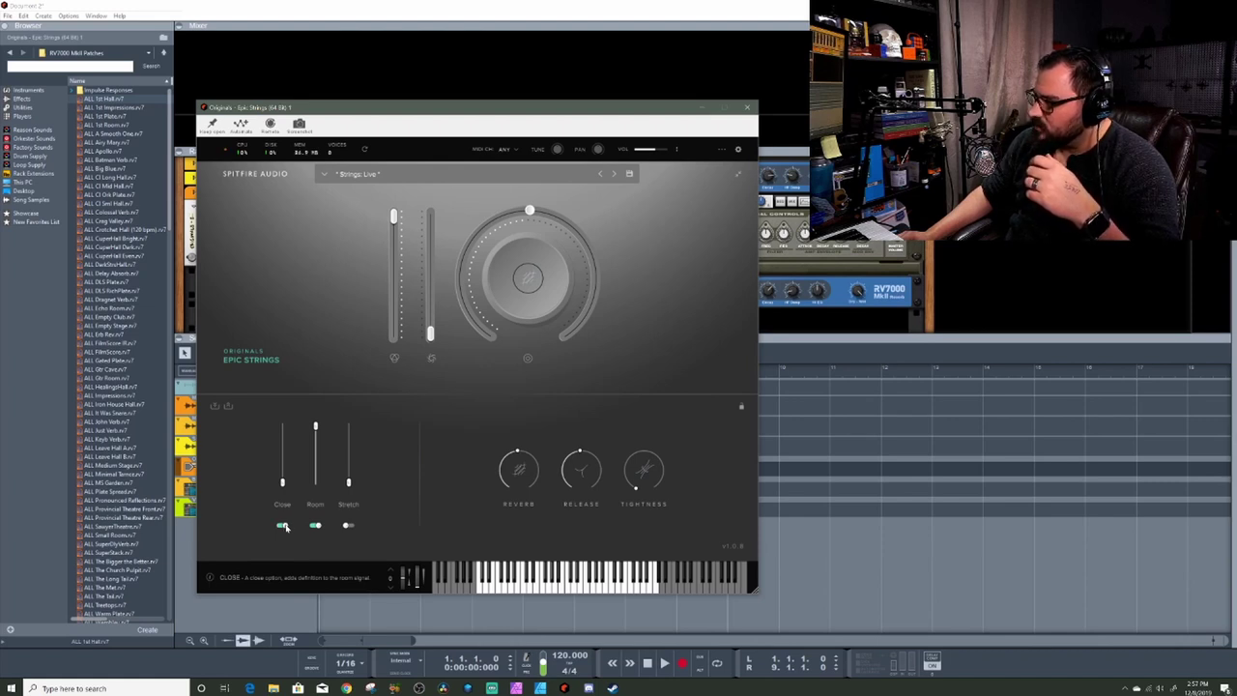
pyautogui.moveTo(282, 442); pyautogui.dragTo(282, 424)
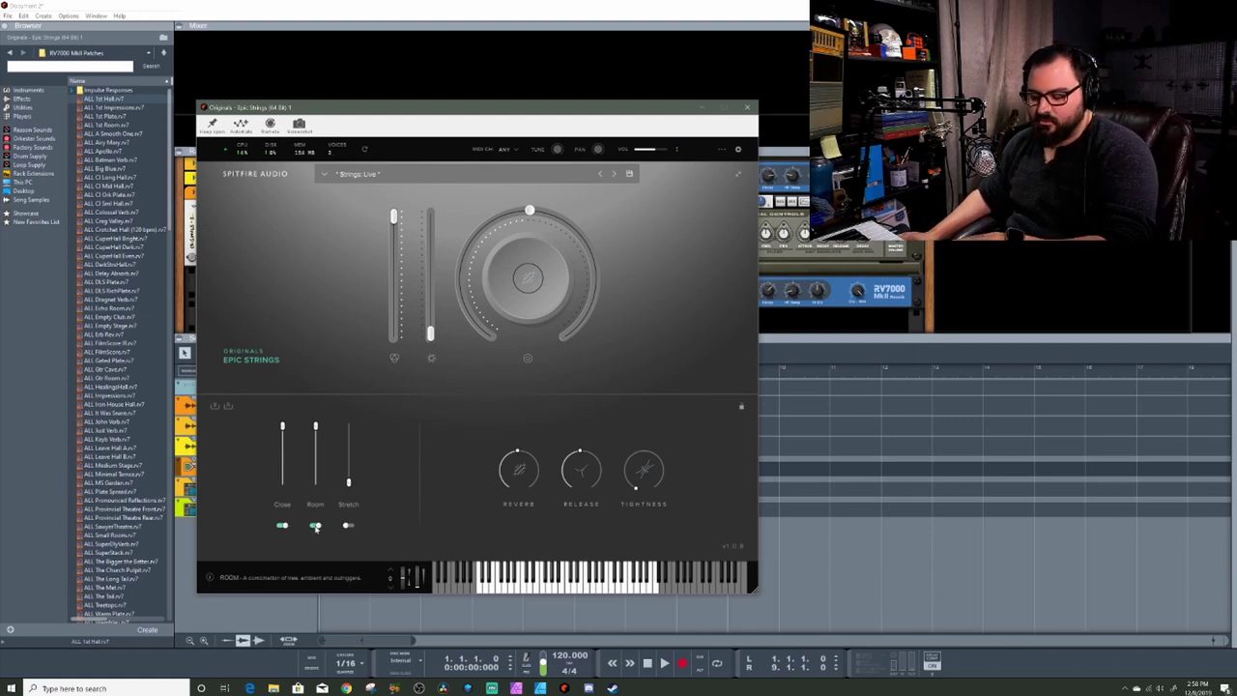
# Turn off the Room signal and audition the Close signal alone at full level.
pyautogui.click(315, 526)
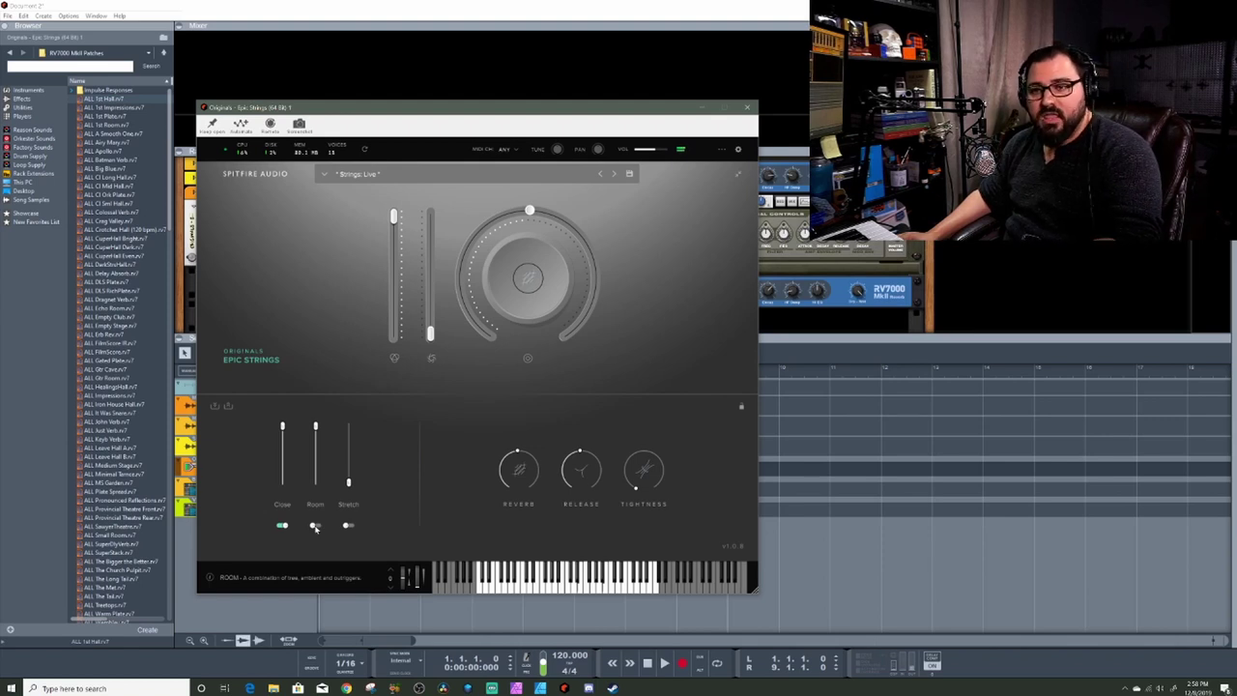
pyautogui.click(285, 528)
pyautogui.click(283, 527)
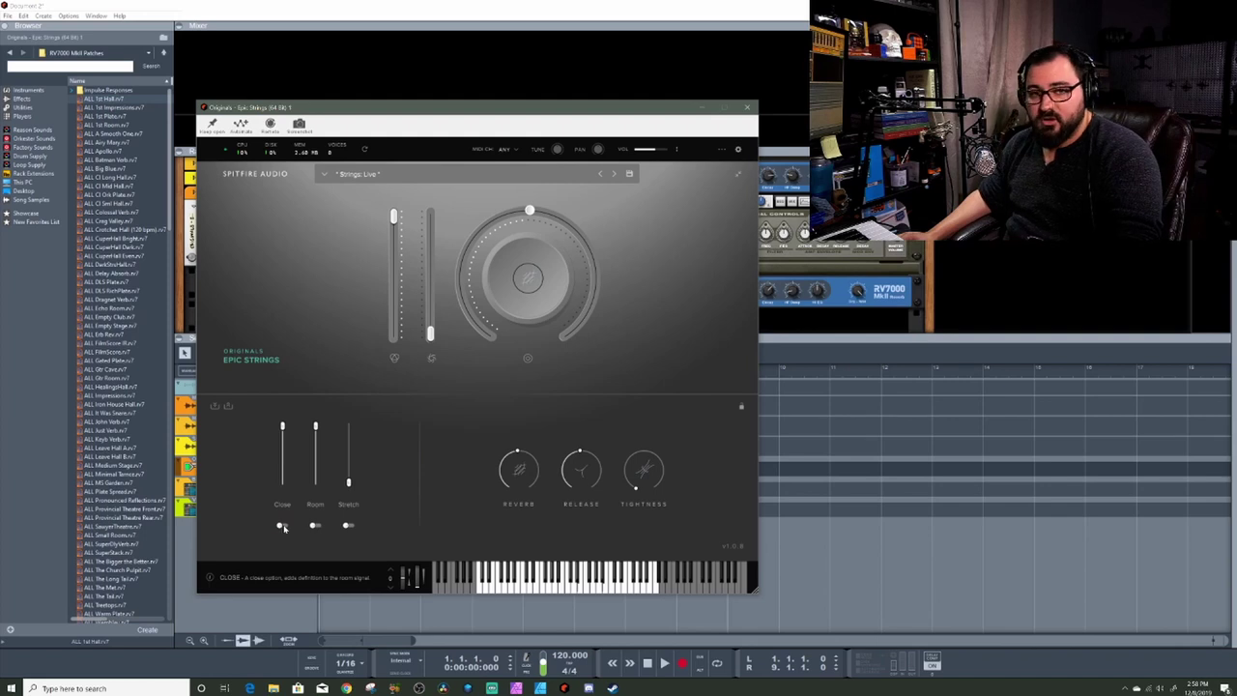
pyautogui.click(282, 527)
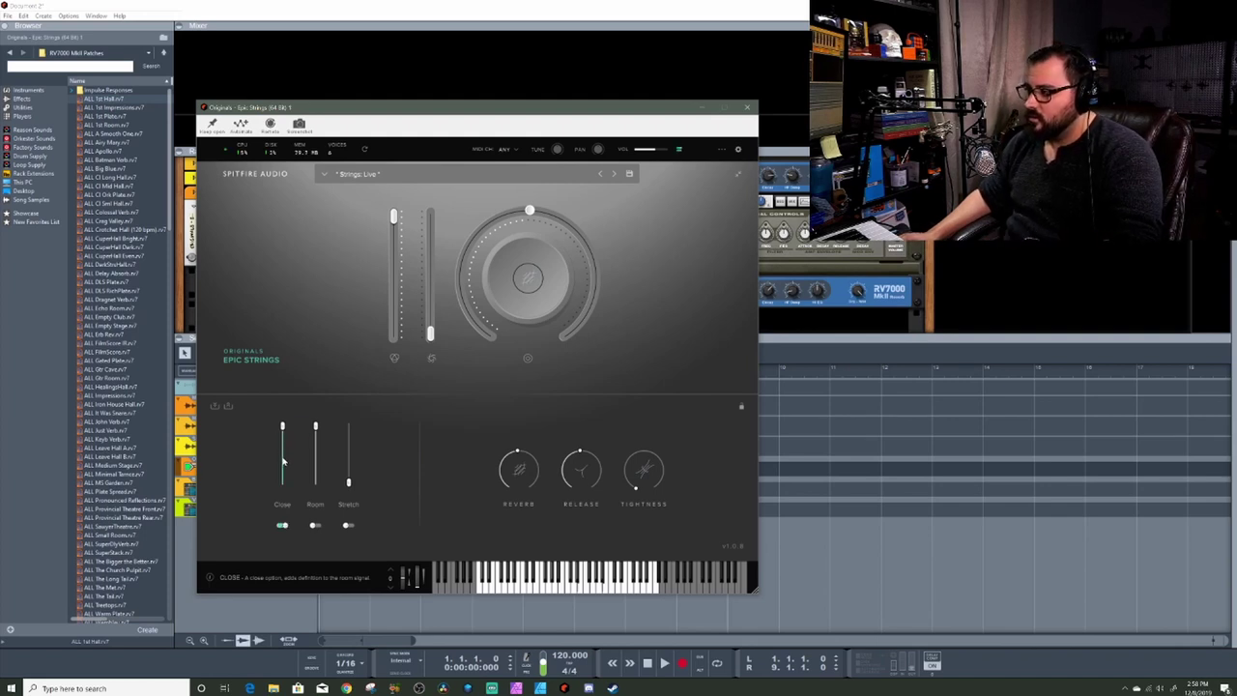
pyautogui.moveTo(284, 462)
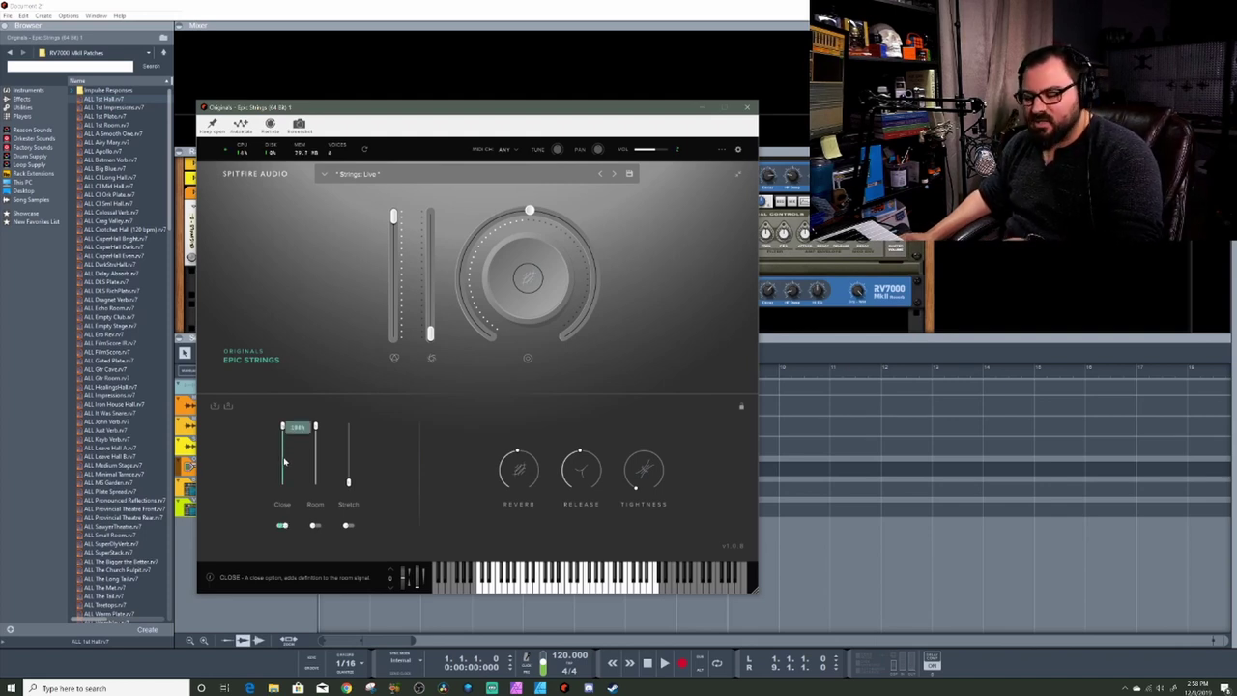
pyautogui.moveTo(283, 427)
pyautogui.mouseDown()
pyautogui.moveTo(285, 488)
pyautogui.moveTo(284, 427)
pyautogui.mouseUp()
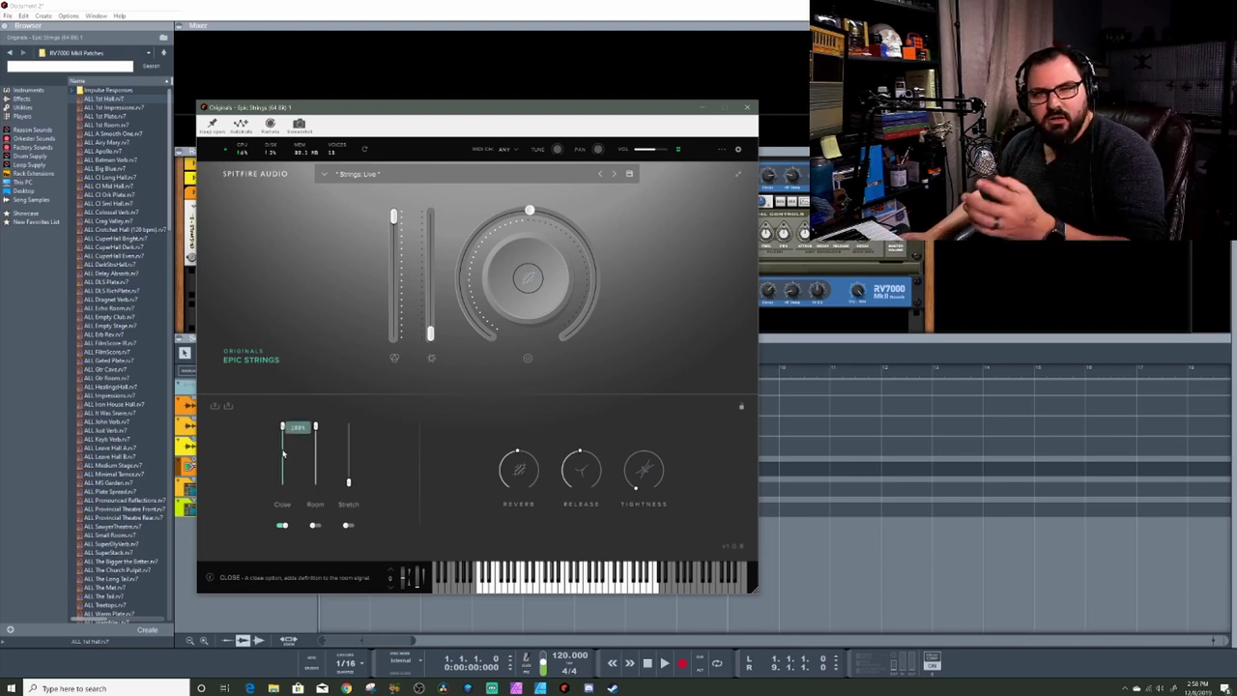
# Switch the microphone mix from Close to Room alone, keeping the Room level at maximum.
pyautogui.click(316, 526)
pyautogui.click(283, 526)
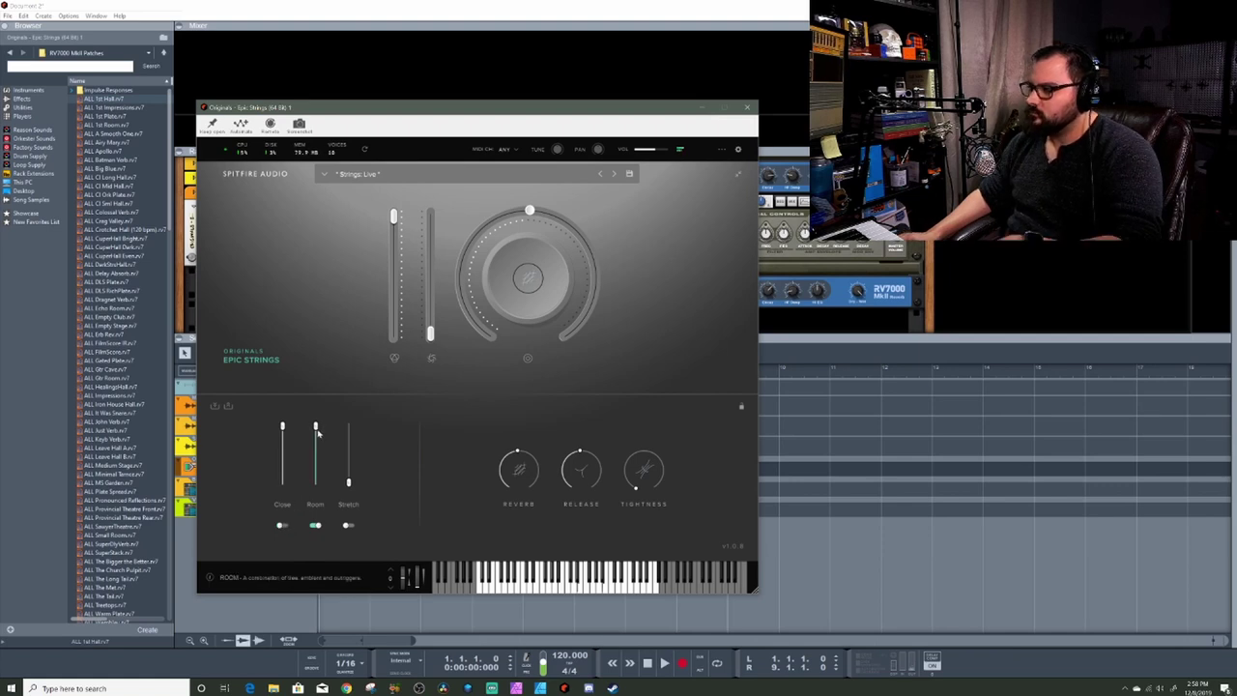
pyautogui.moveTo(315, 427)
pyautogui.mouseDown()
pyautogui.moveTo(315, 480)
pyautogui.moveTo(315, 418)
pyautogui.mouseUp()
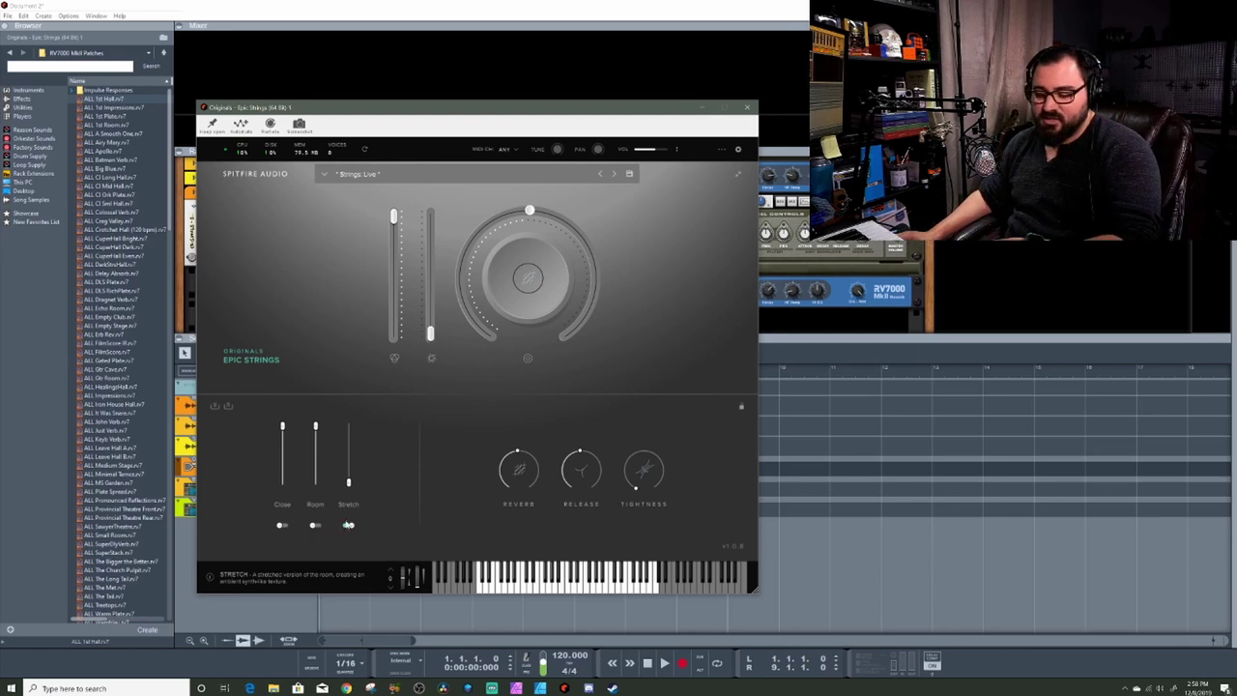
# Raise the Stretch signal to full level and combine it with the Room signal.
pyautogui.moveTo(349, 481); pyautogui.dragTo(356, 424)
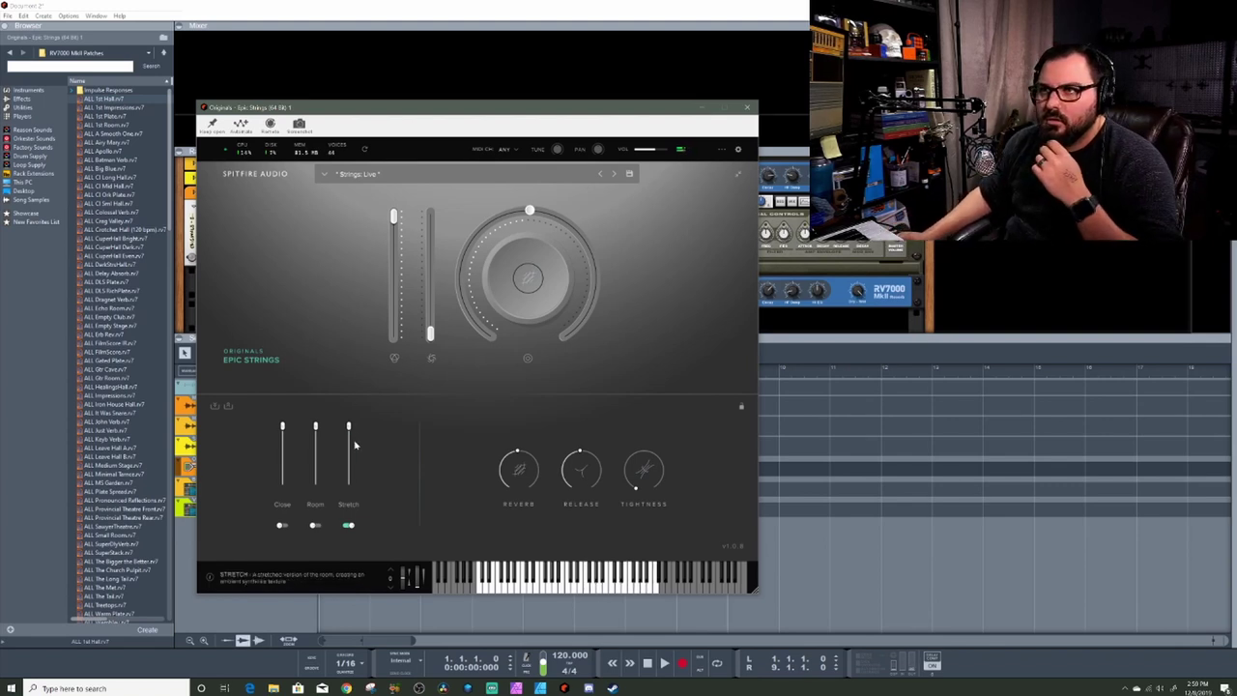
pyautogui.click(315, 525)
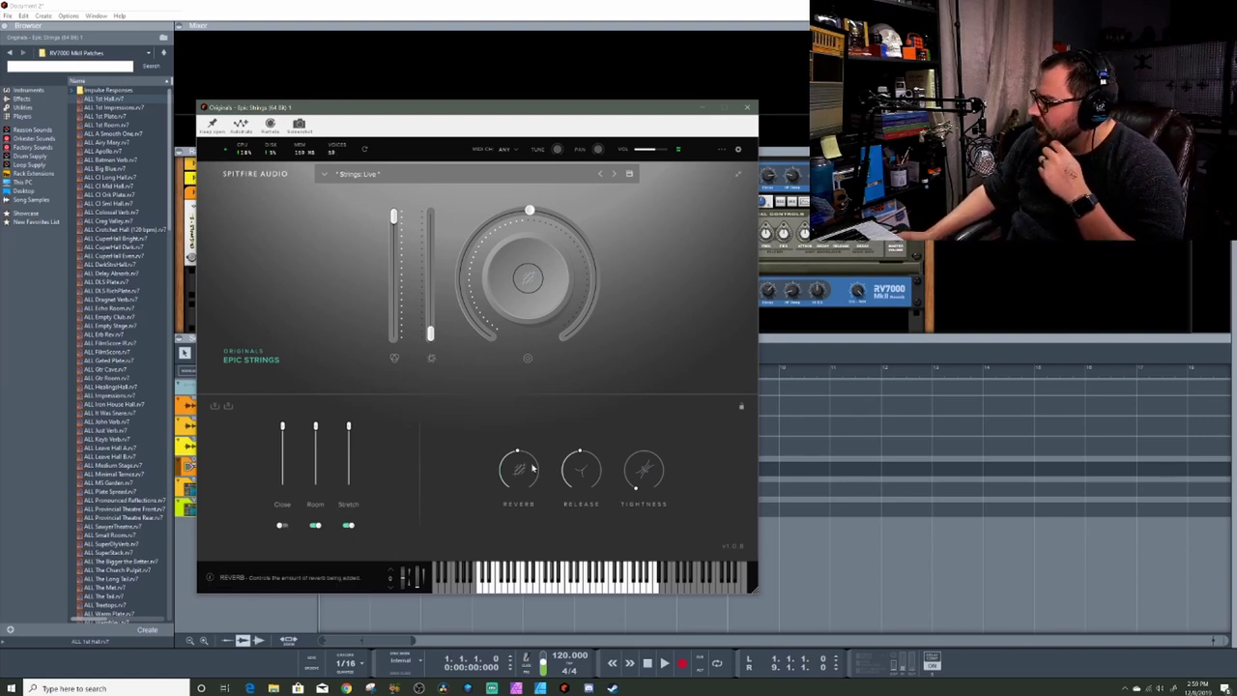
# Lower Reverb to 0% and set the Release and Tightness knobs to about halfway.
pyautogui.moveTo(519, 470)
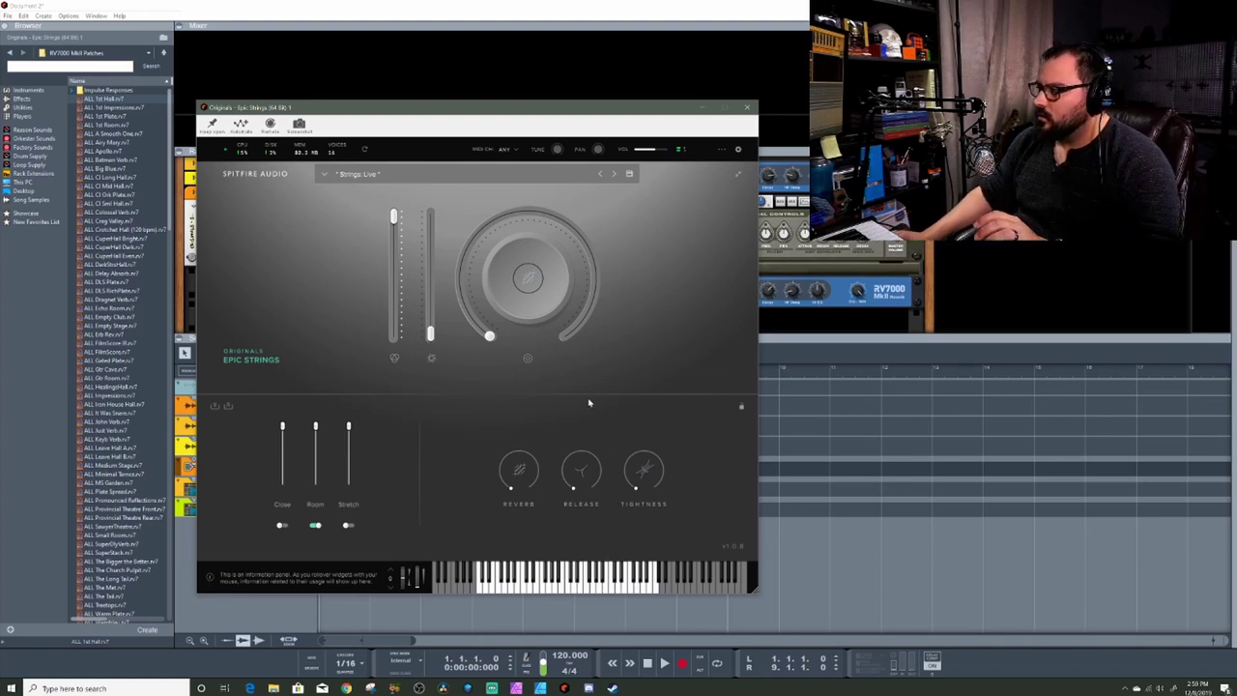
pyautogui.moveTo(643, 472); pyautogui.dragTo(634, 348)
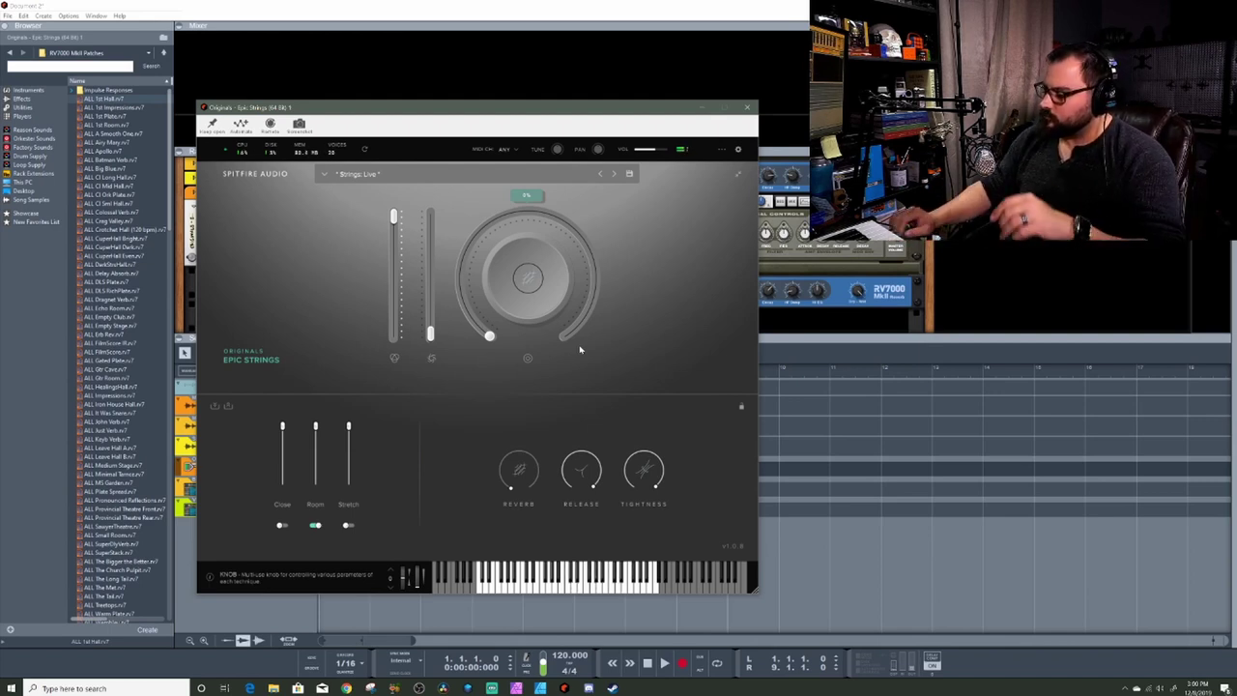
pyautogui.moveTo(585, 498)
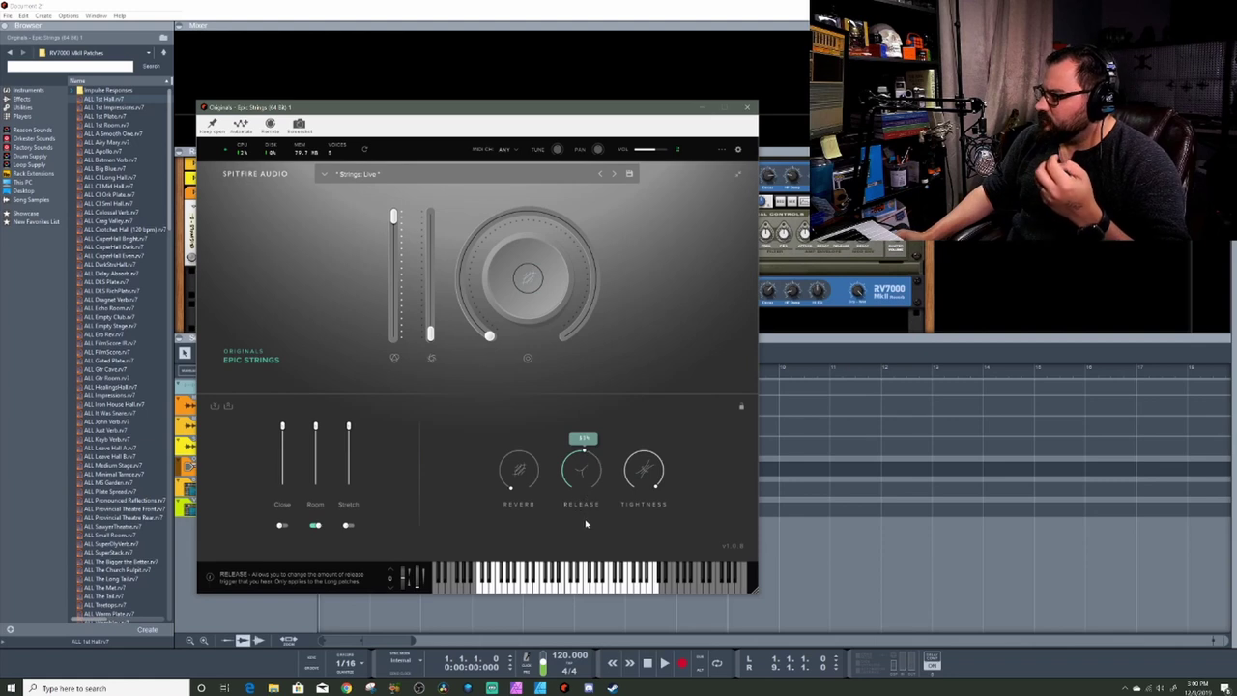
pyautogui.moveTo(644, 519)
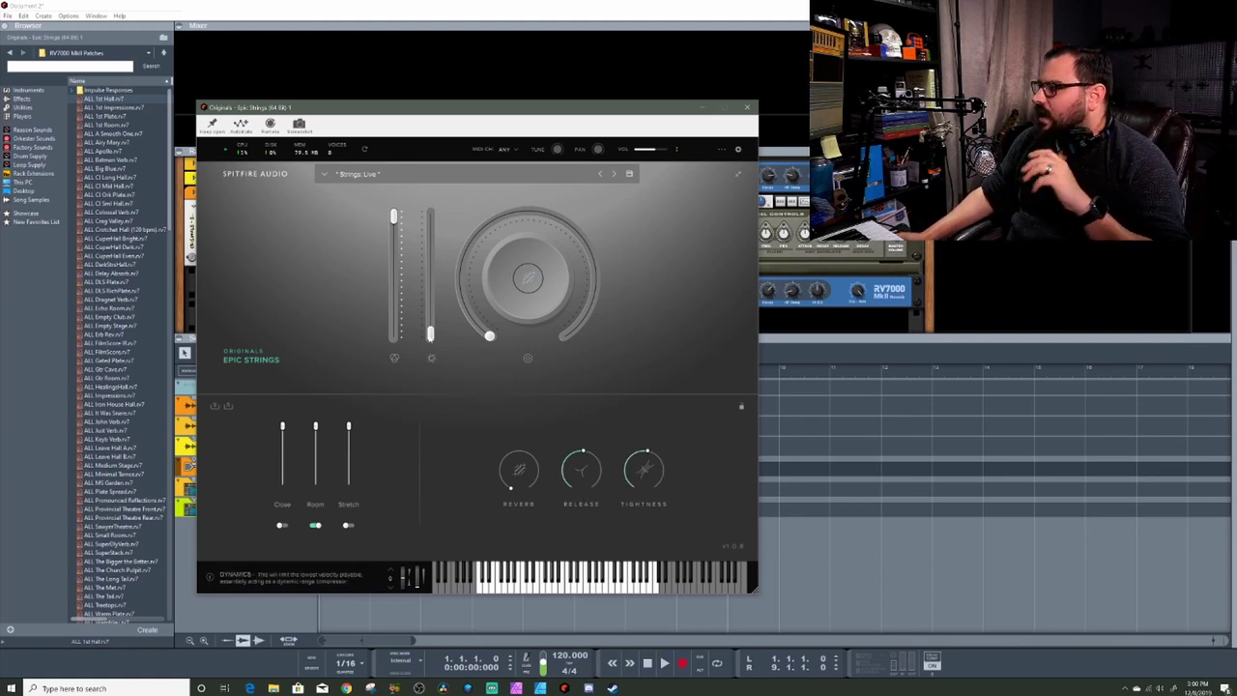
# Create a remote override mapping for the Expression slider, learned from the control surface input.
pyautogui.moveTo(394, 221)
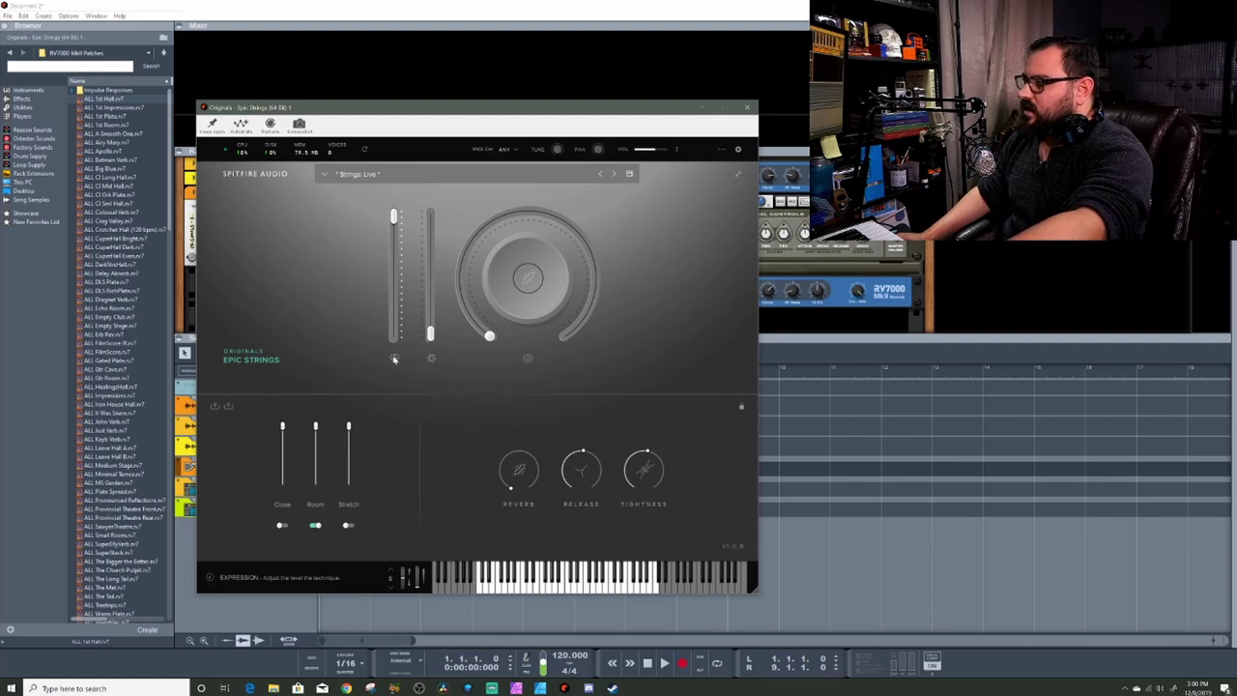
pyautogui.click(270, 124)
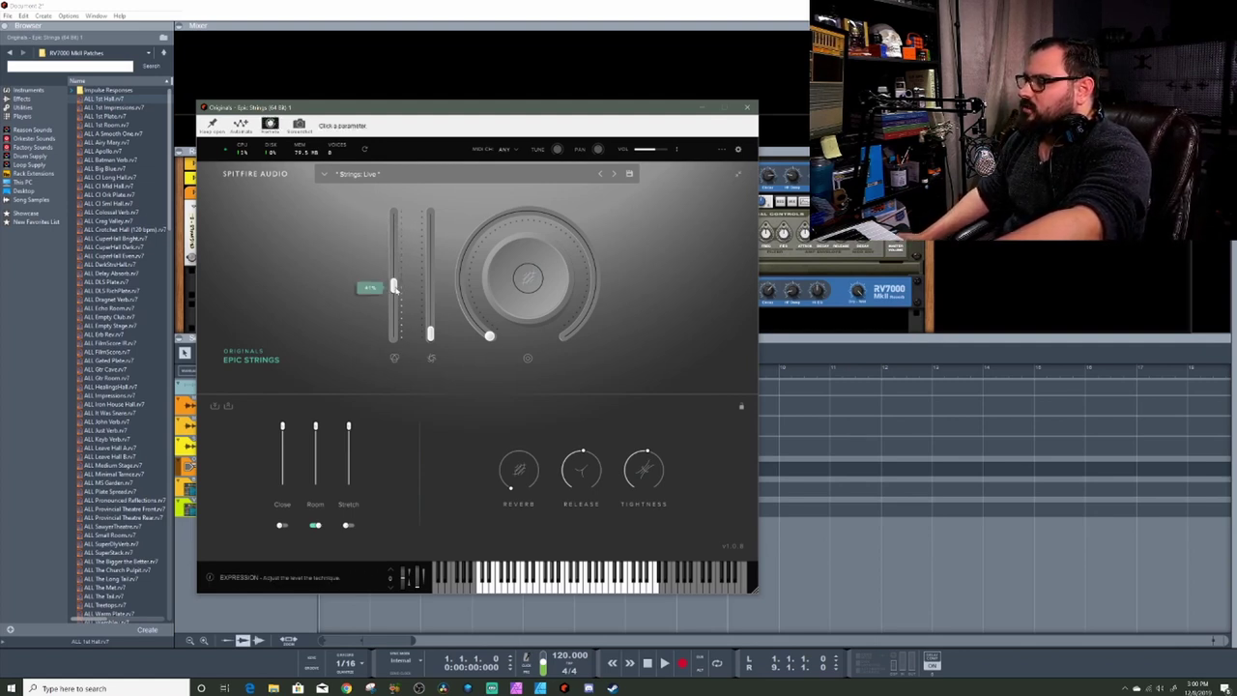
pyautogui.click(396, 286)
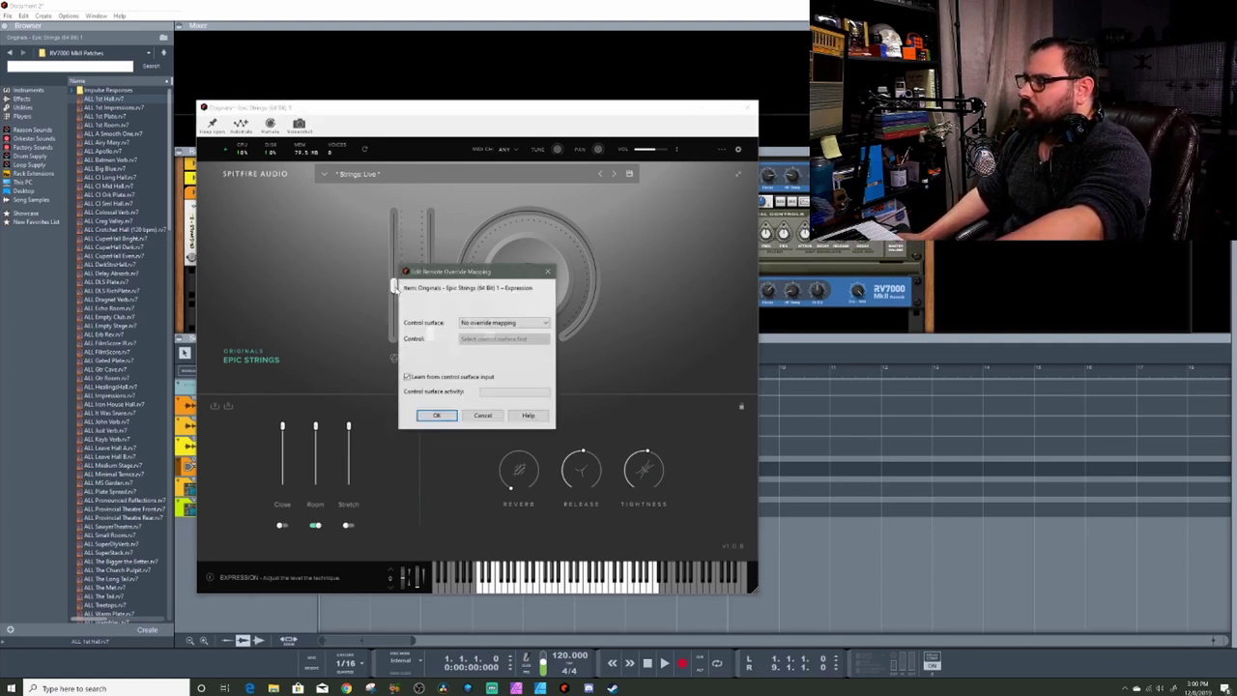
pyautogui.click(440, 417)
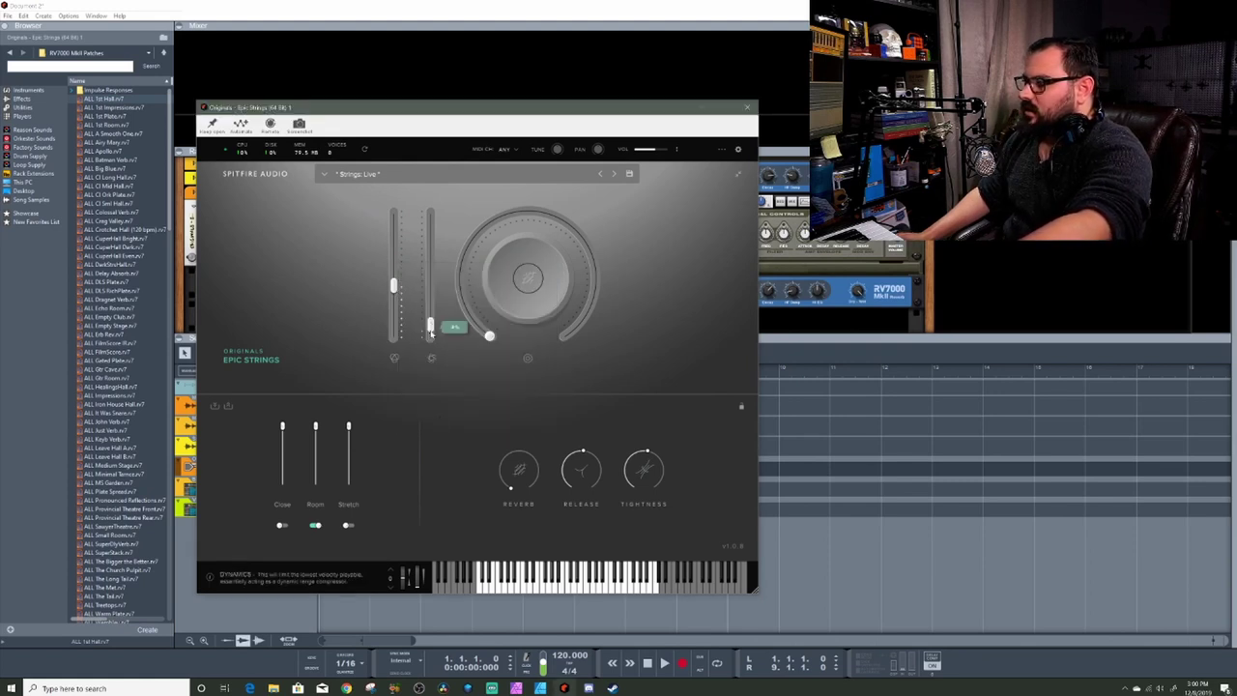
# Create a remote override mapping that assigns the Dynamics slider to Fader 2 of the Akai MPD24.
pyautogui.moveTo(431, 330); pyautogui.dragTo(431, 338)
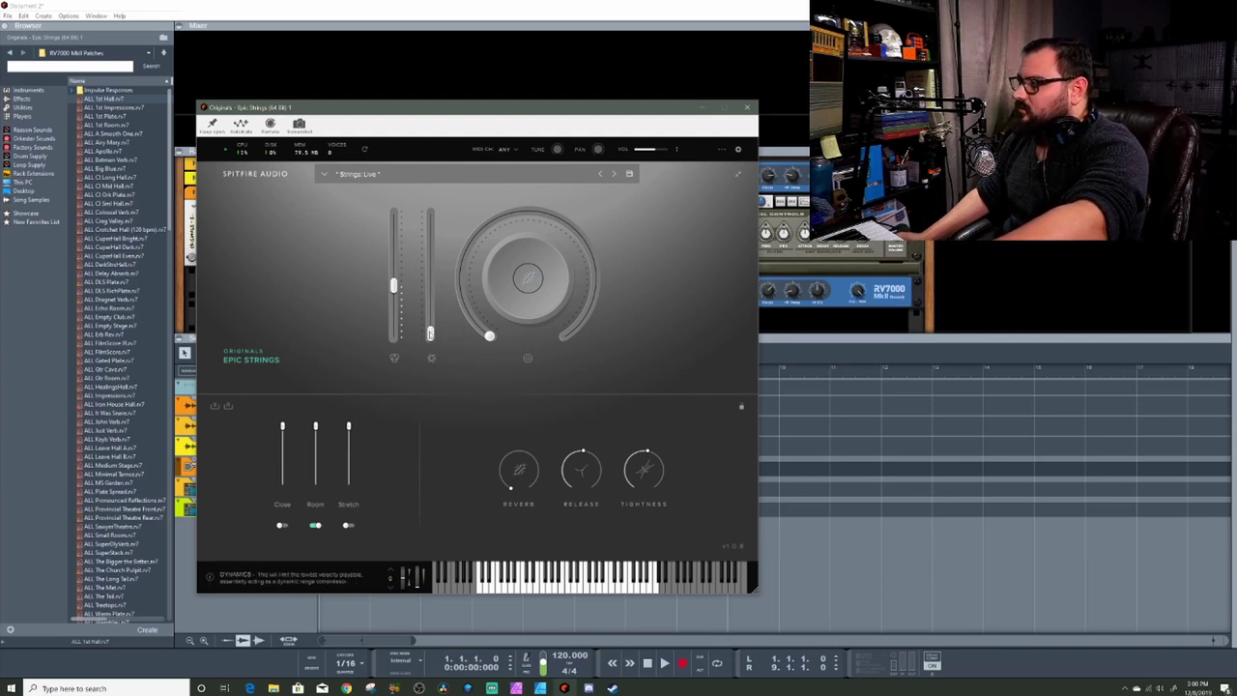
pyautogui.click(431, 334)
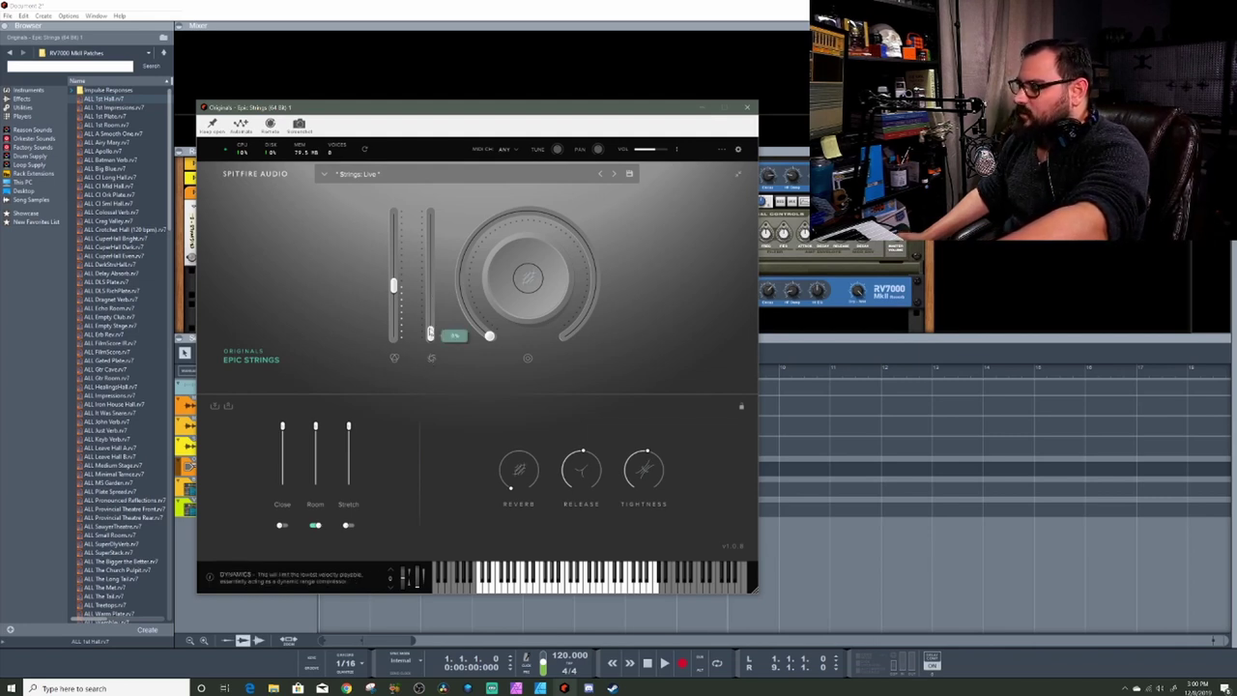
pyautogui.moveTo(431, 334); pyautogui.dragTo(431, 317)
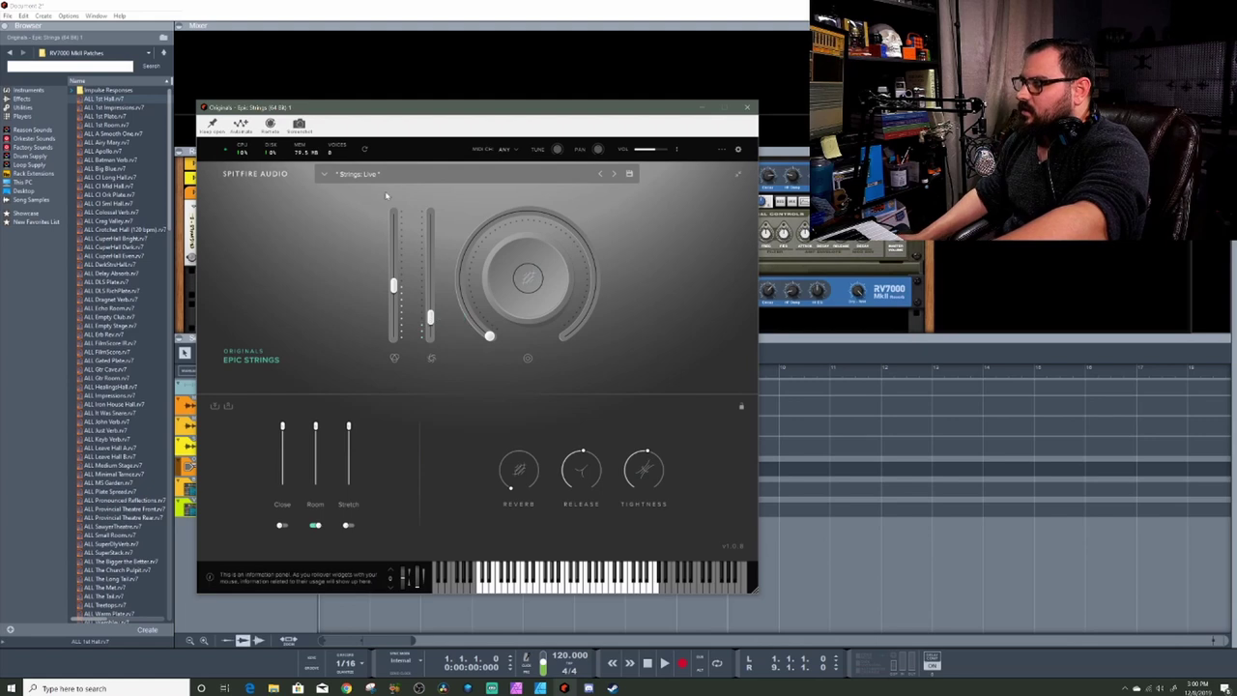
pyautogui.rightClick(431, 317)
pyautogui.click(454, 321)
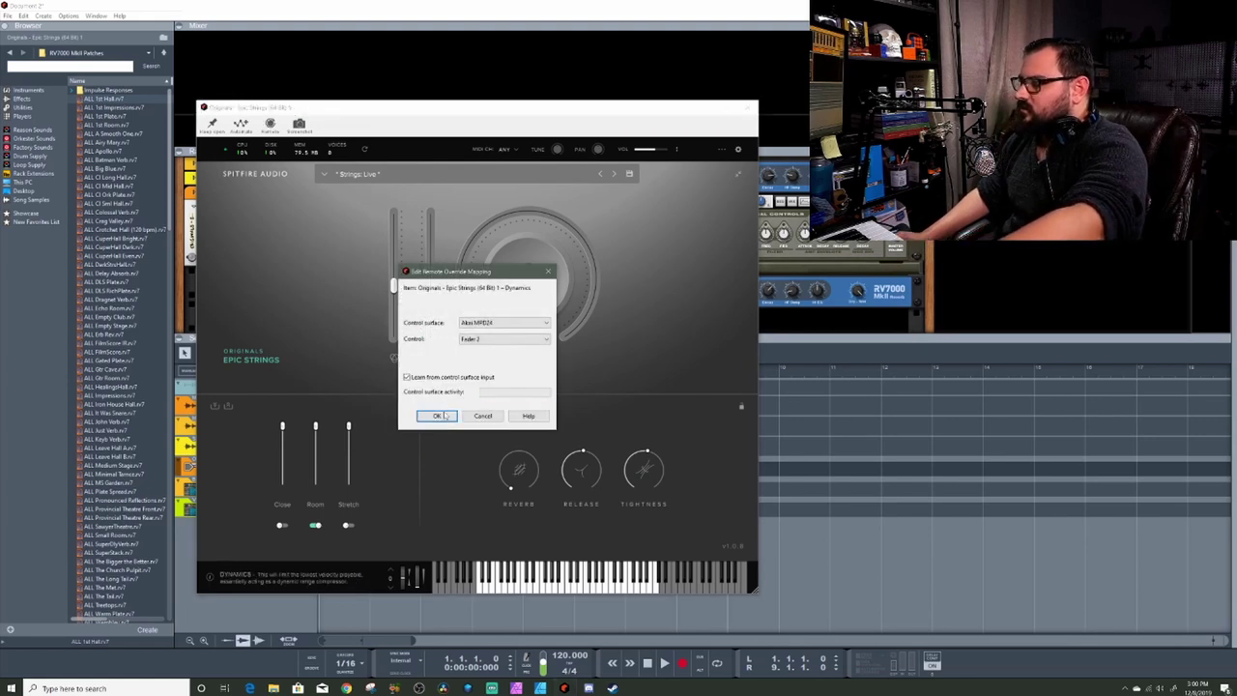
pyautogui.click(443, 418)
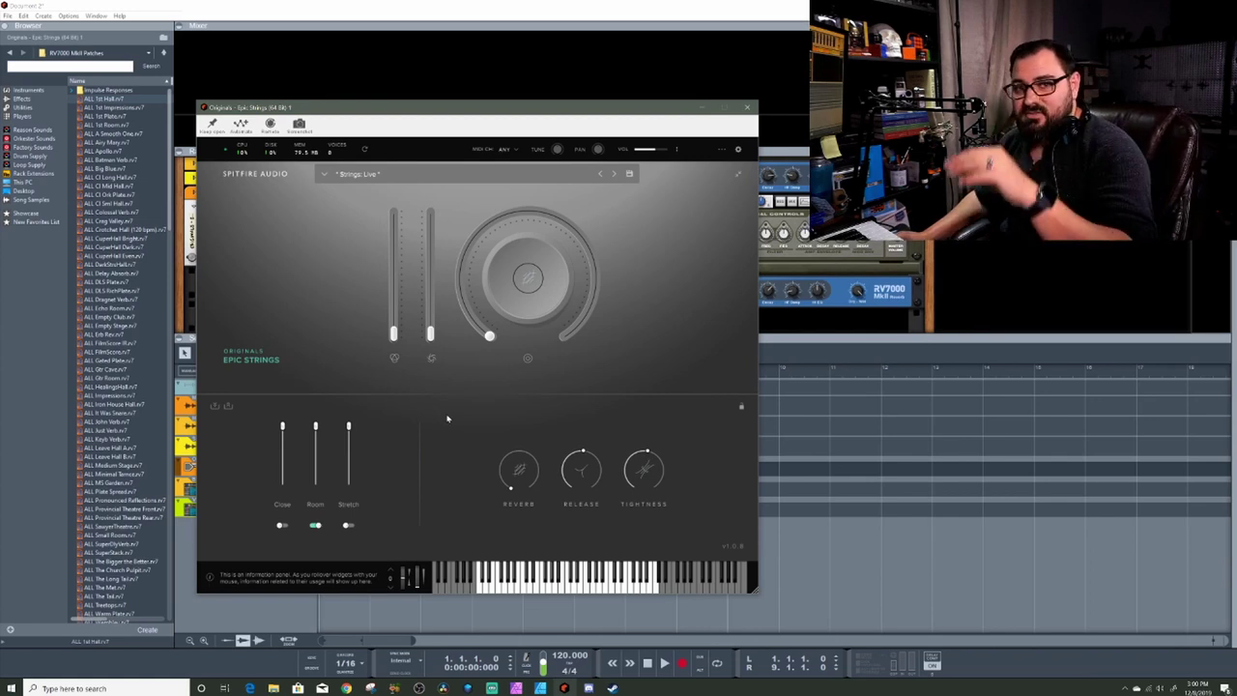
# Keep the large knob assigned to Reverb and create a remote override mapping for it from the control surface.
pyautogui.click(528, 281)
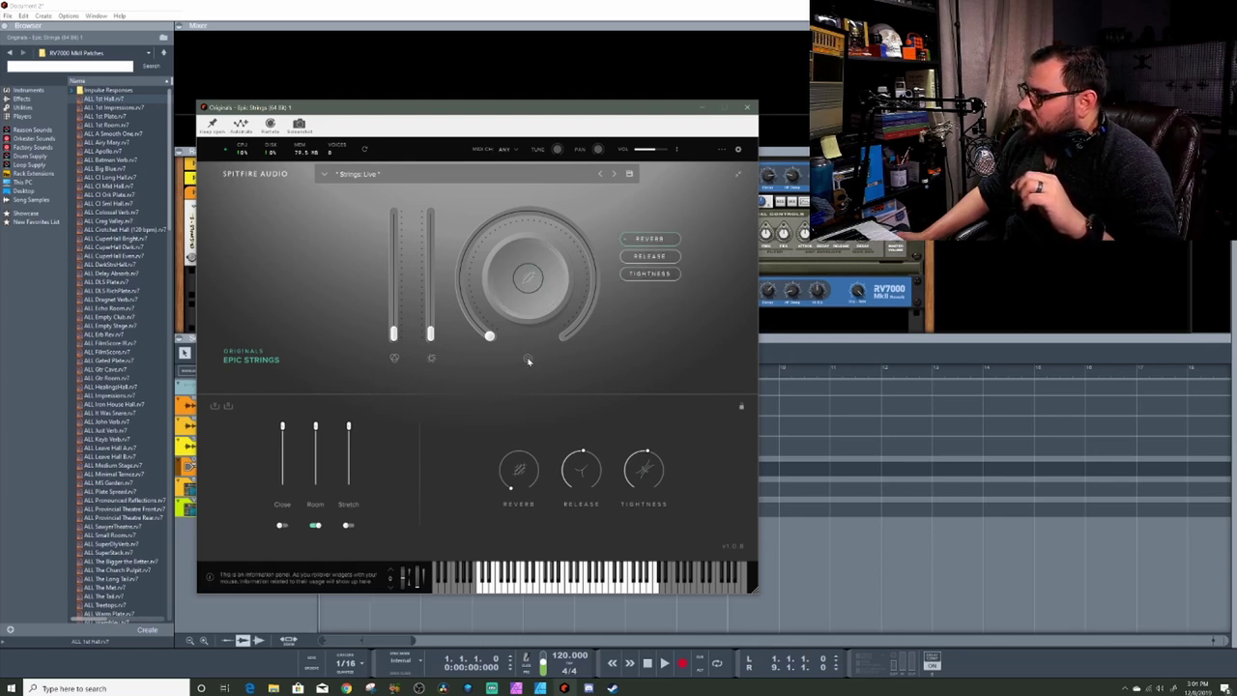
pyautogui.click(528, 281)
pyautogui.click(269, 123)
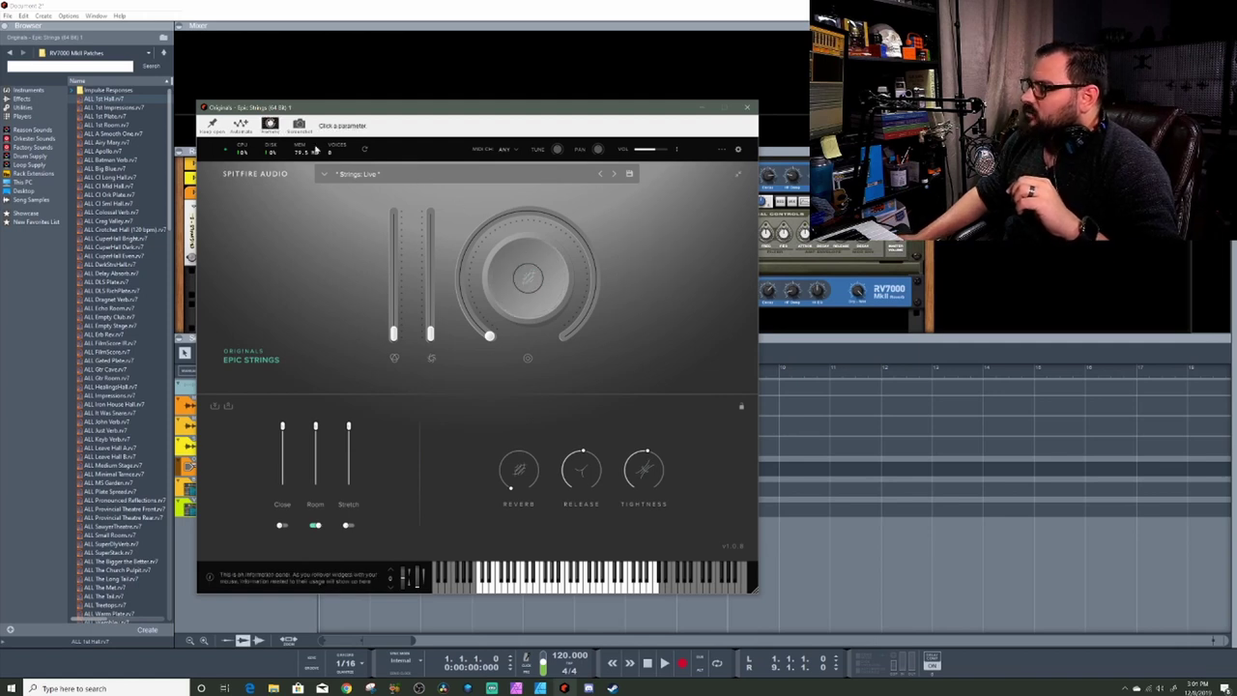
pyautogui.moveTo(541, 254)
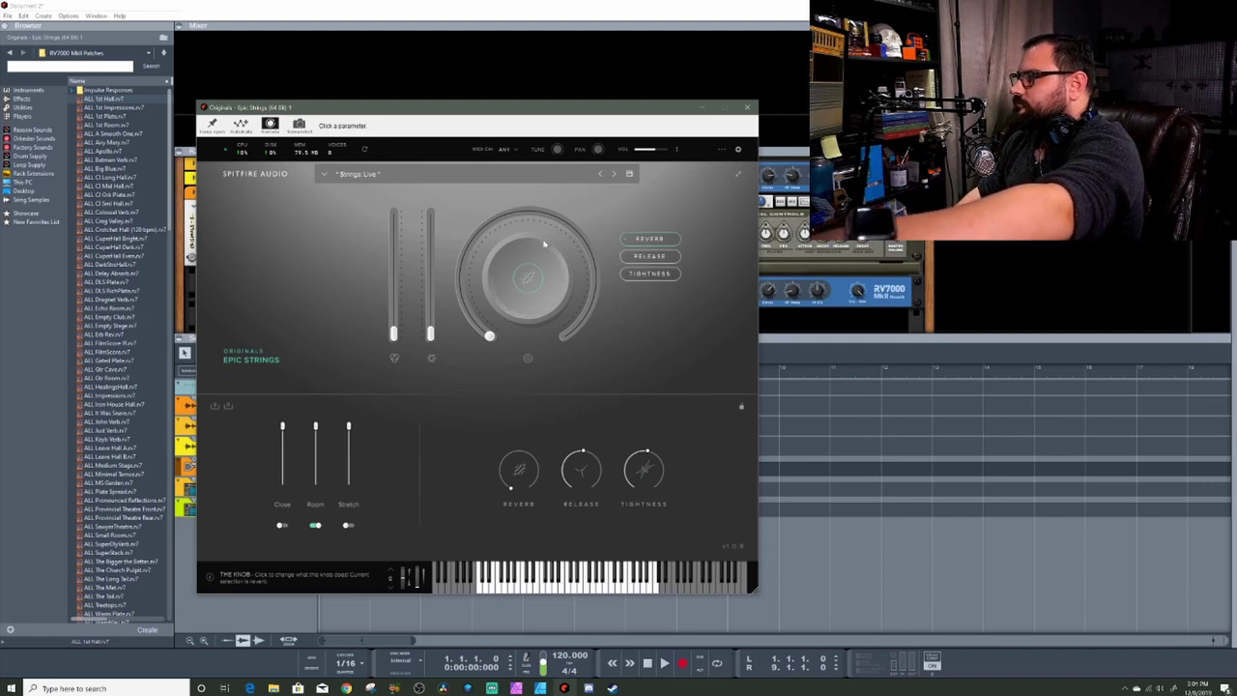
pyautogui.click(471, 267)
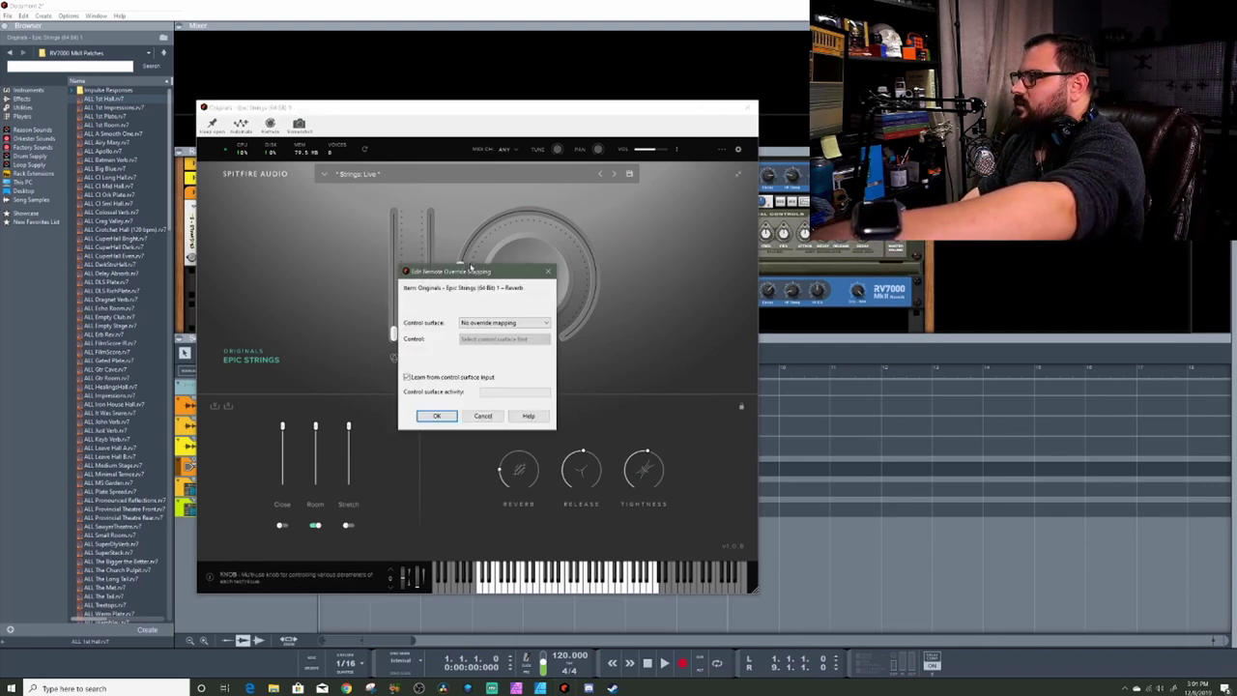
pyautogui.click(443, 418)
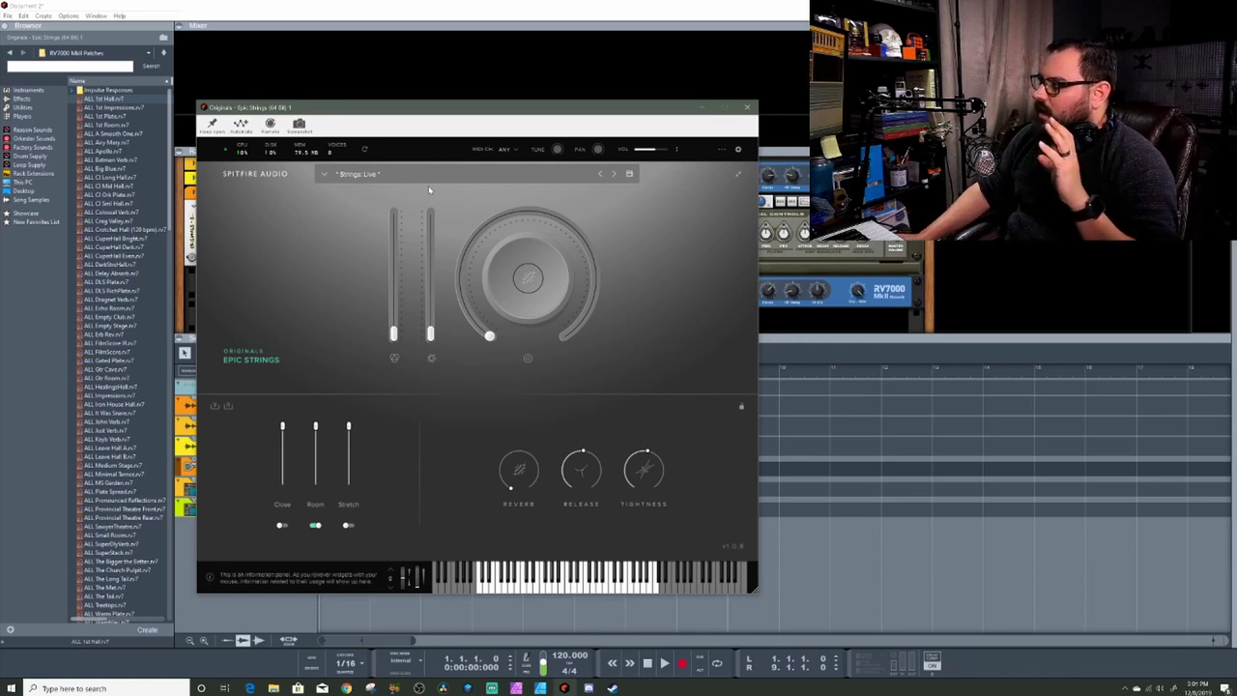
# Create a remote override mapping that assigns the Release knob to Fader 4 of the Akai MPD24.
pyautogui.moveTo(455, 254)
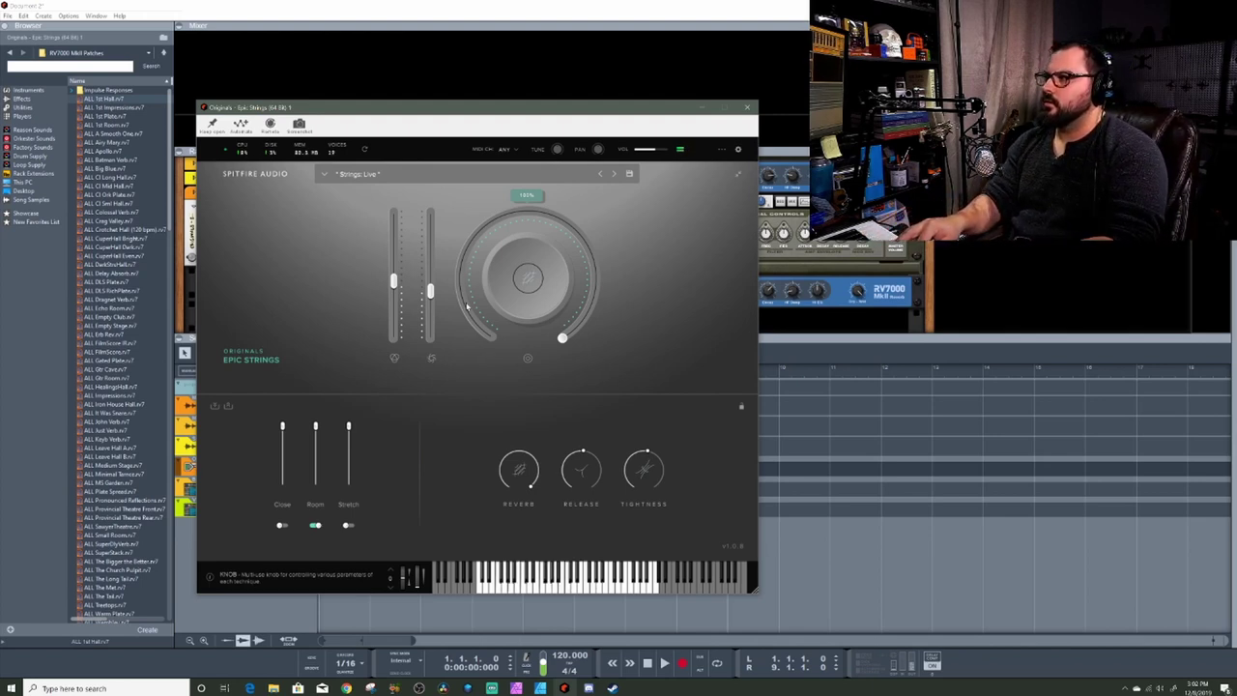
pyautogui.moveTo(585, 475)
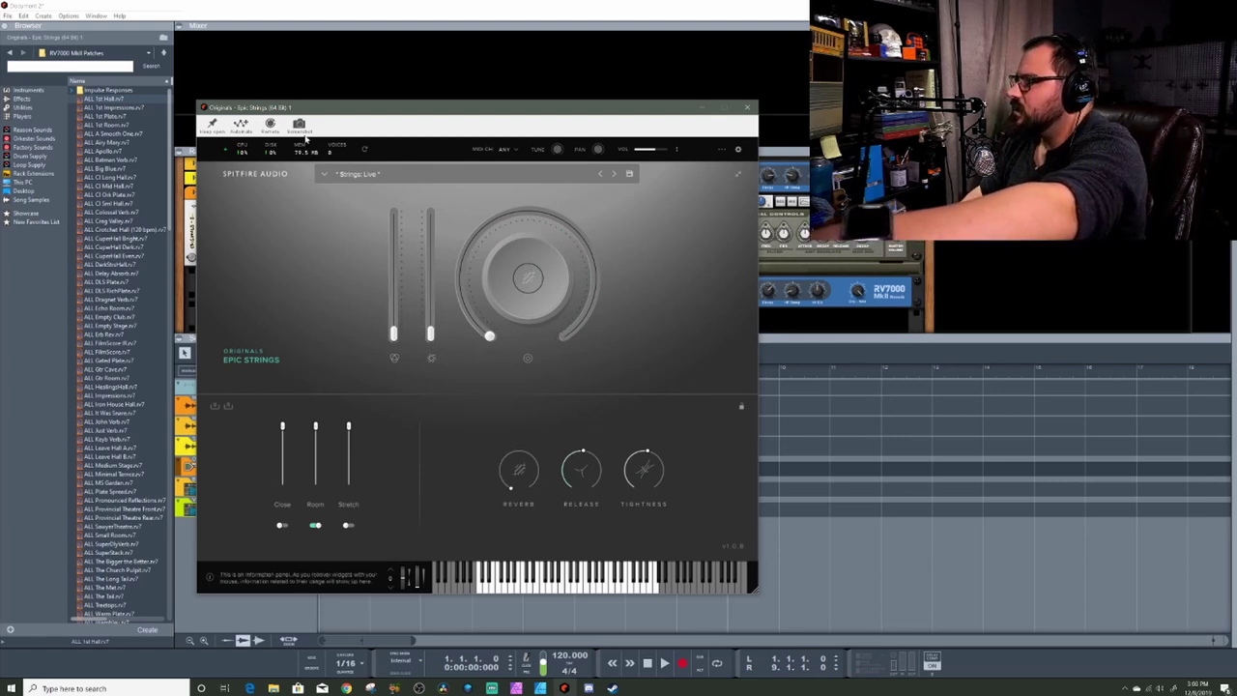
pyautogui.click(270, 124)
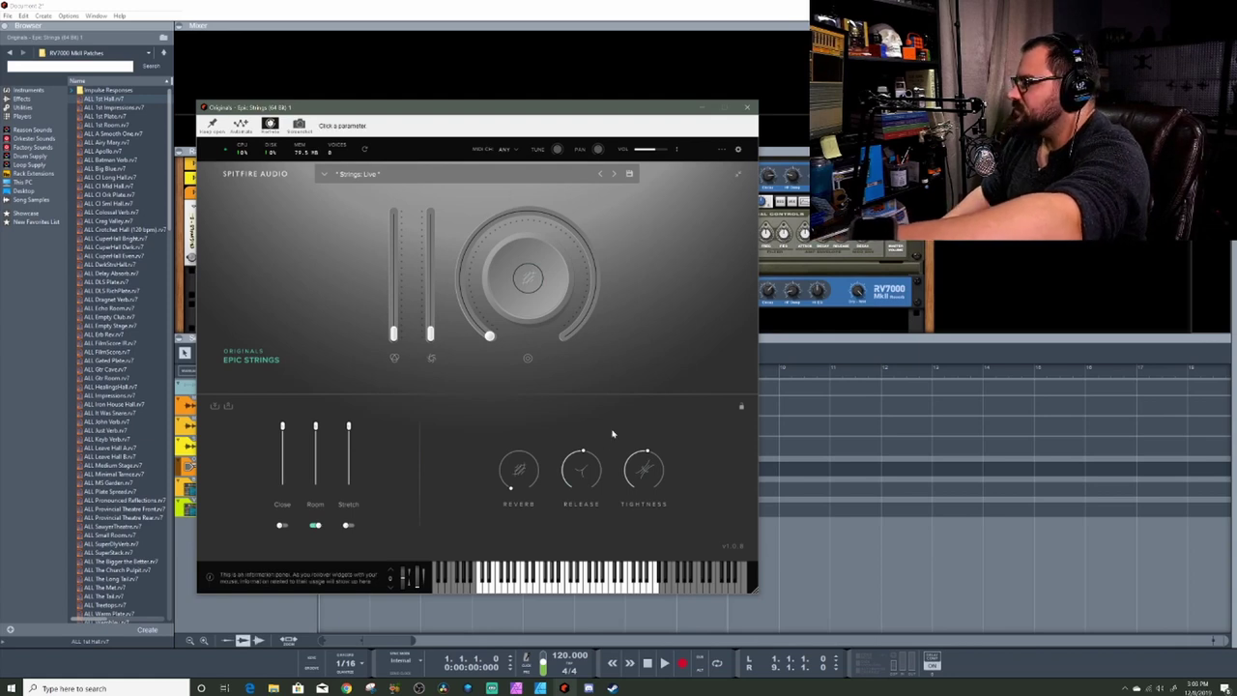
pyautogui.doubleClick(571, 468)
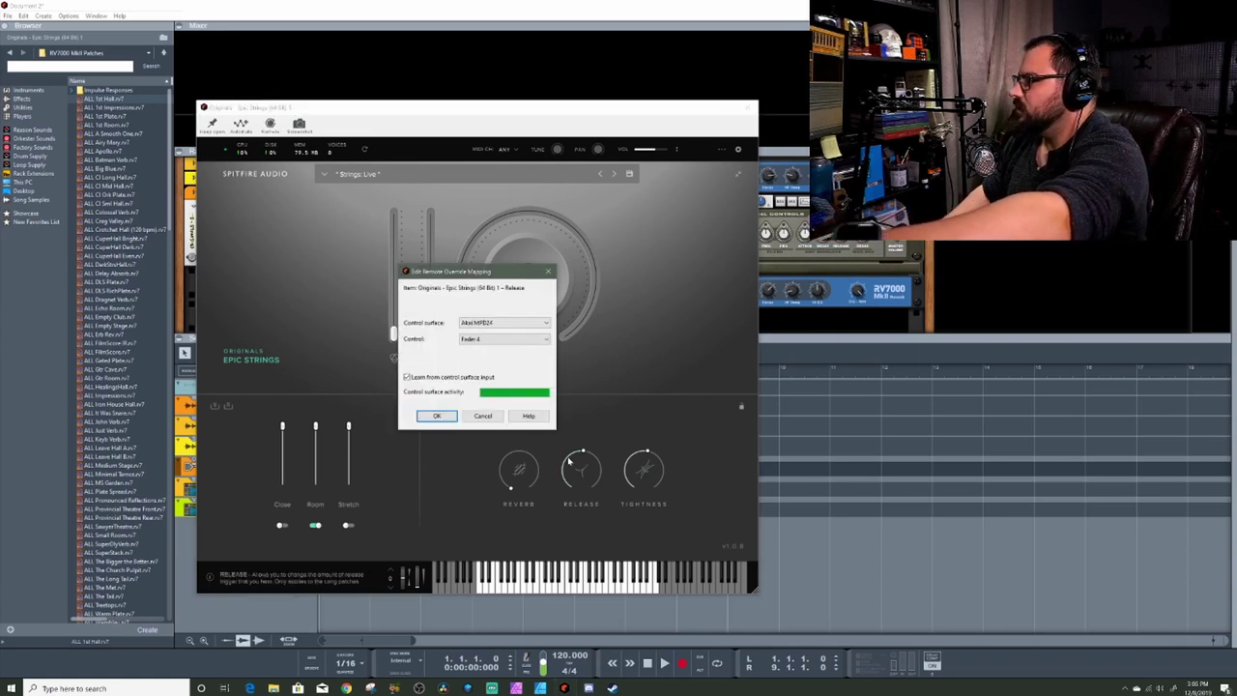
pyautogui.click(437, 416)
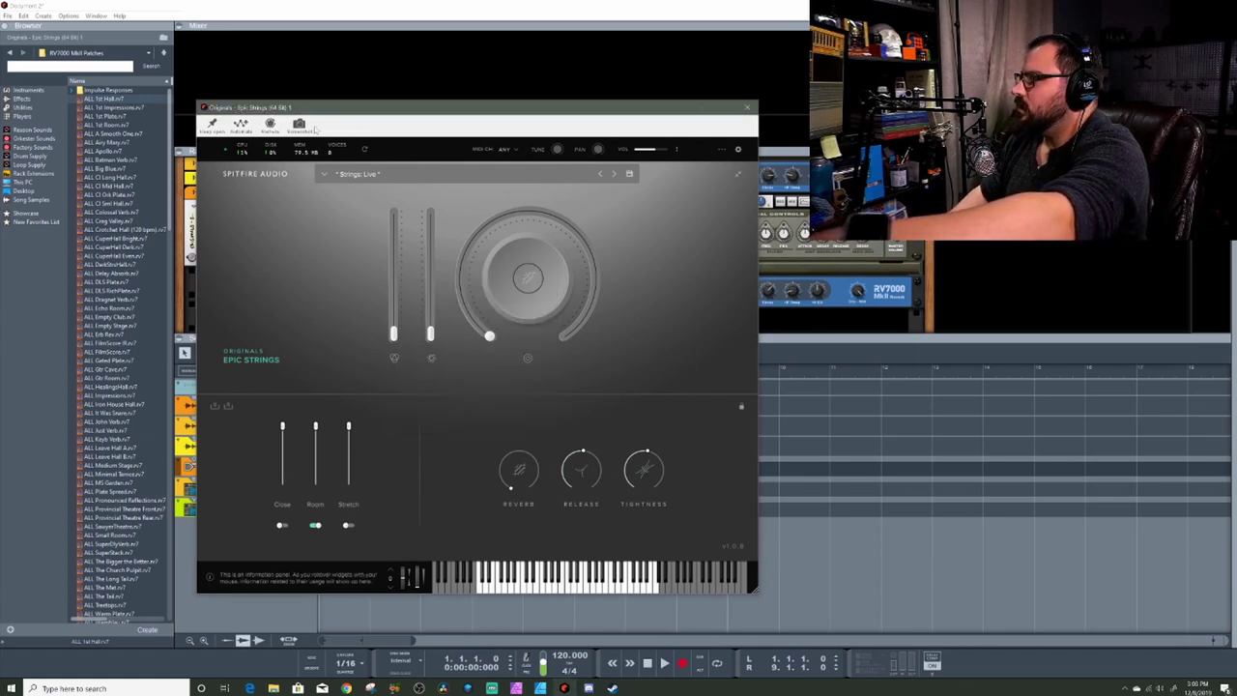
# Create a remote override mapping for the Tightness knob, learned from the control surface input.
pyautogui.doubleClick(637, 461)
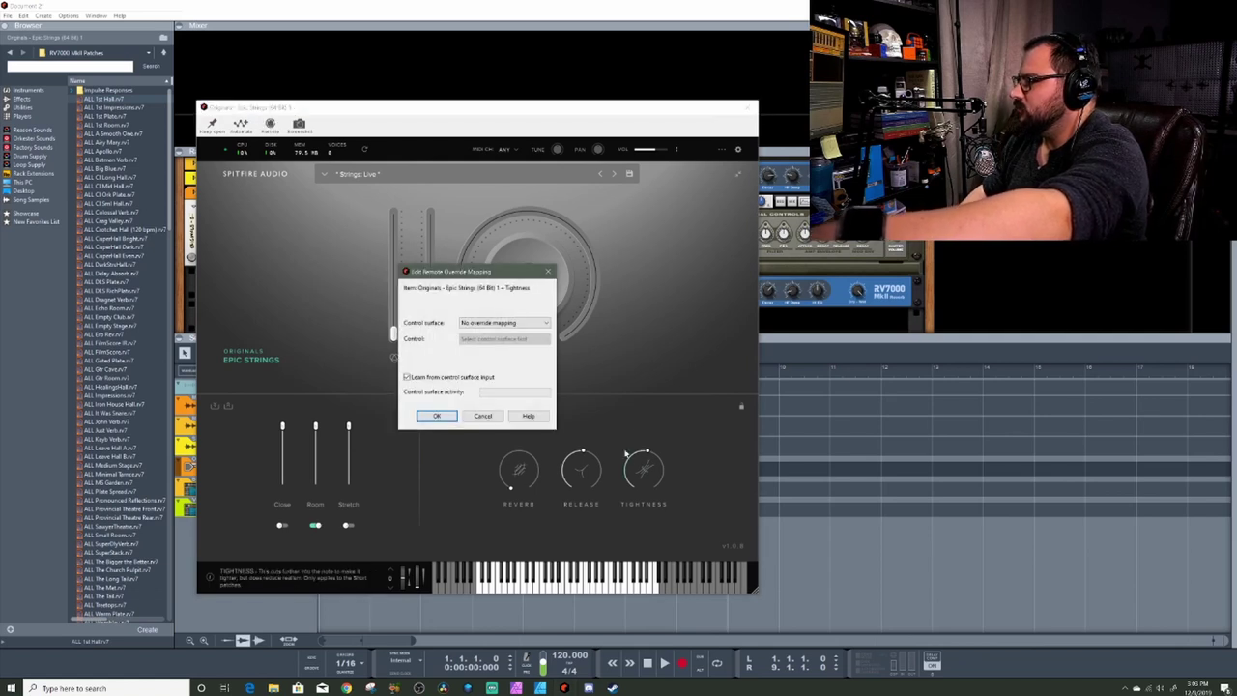
pyautogui.click(439, 416)
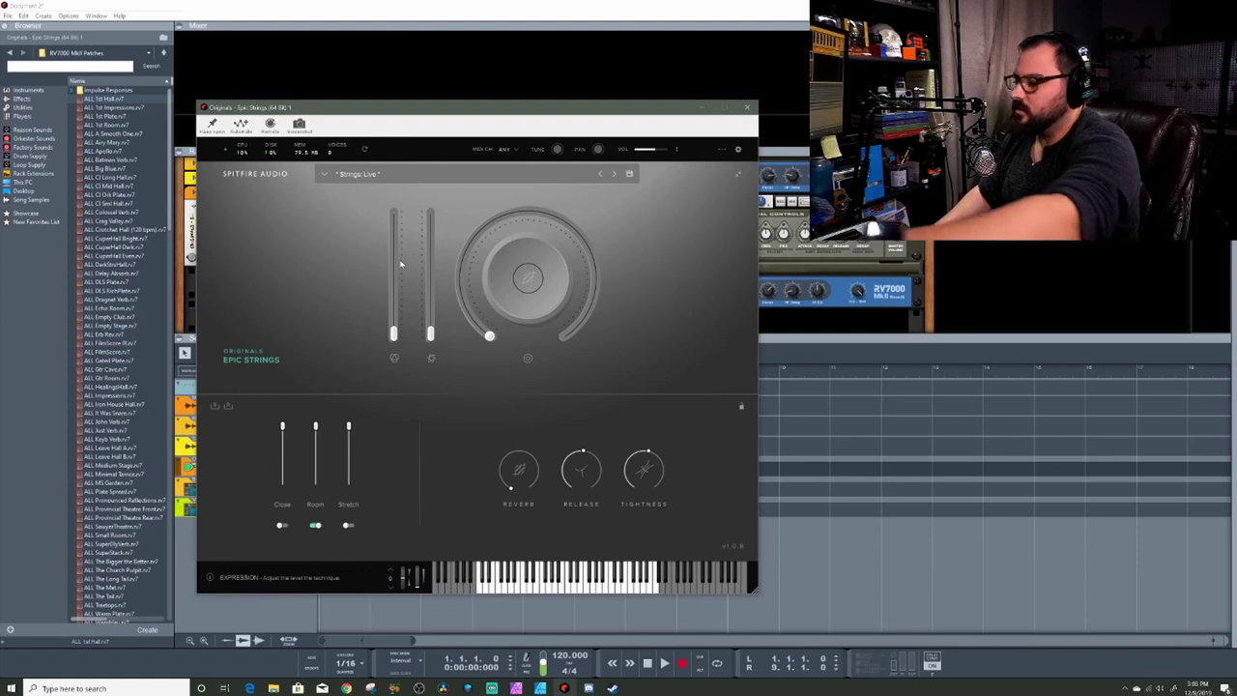
pyautogui.moveTo(399, 267)
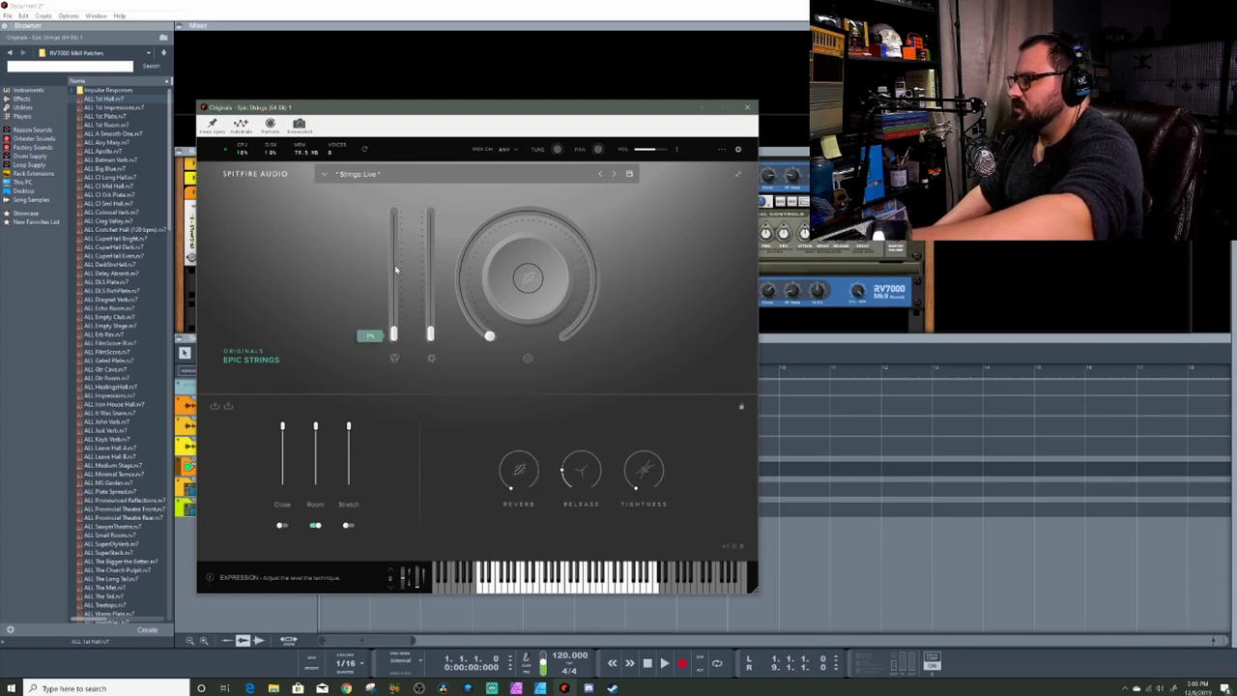
pyautogui.click(524, 280)
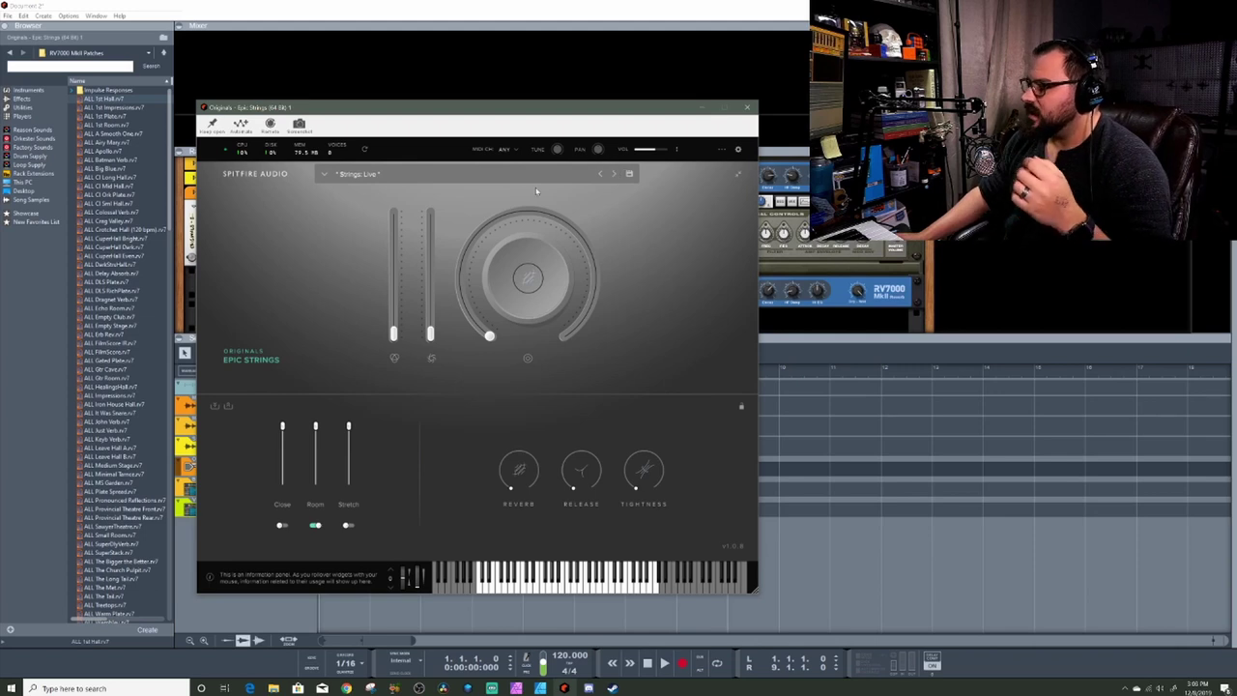
# Browse the Epic Strings presets and load Pizzicato.
pyautogui.click(324, 175)
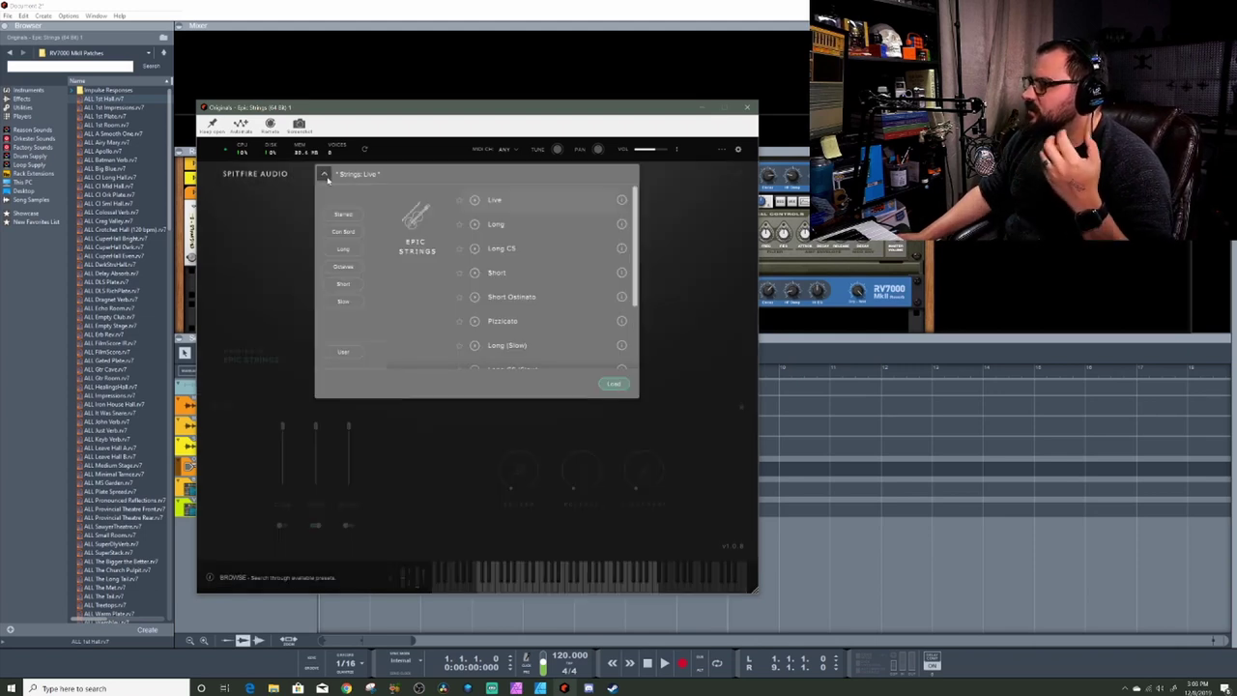
pyautogui.scroll(-2, 560, 212)
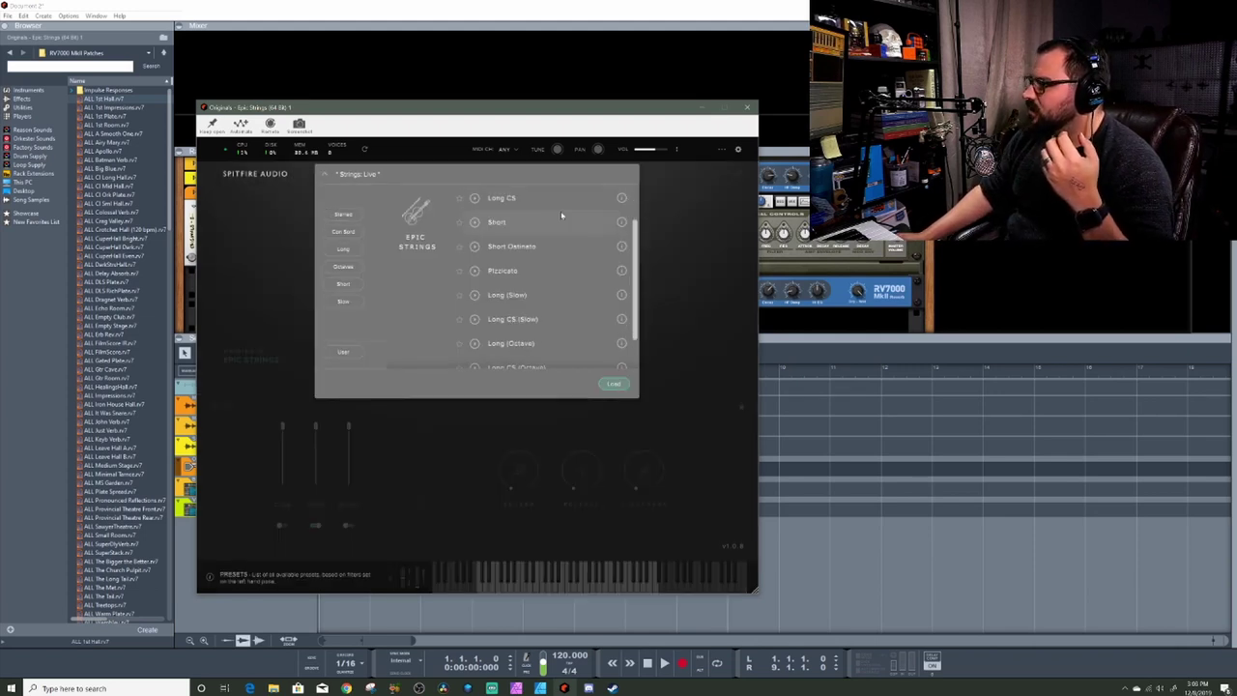
pyautogui.scroll(2, 541, 213)
pyautogui.scroll(-1, 522, 246)
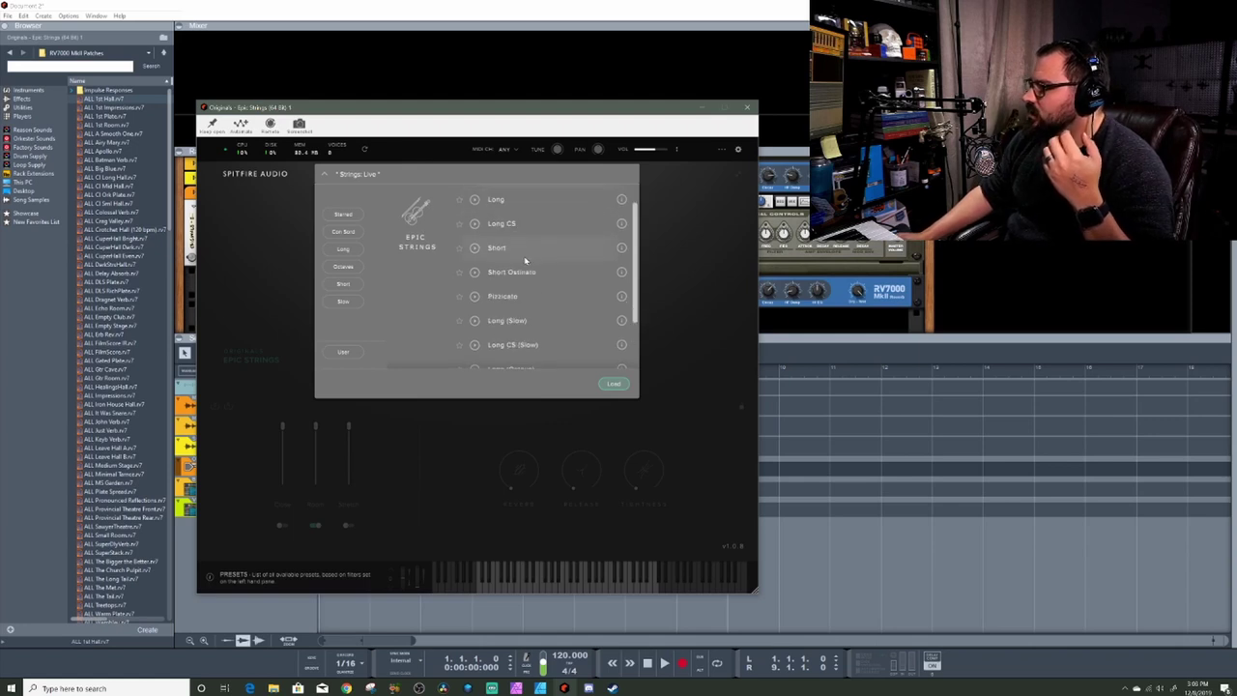
pyautogui.scroll(-1, 528, 275)
pyautogui.scroll(-2, 530, 280)
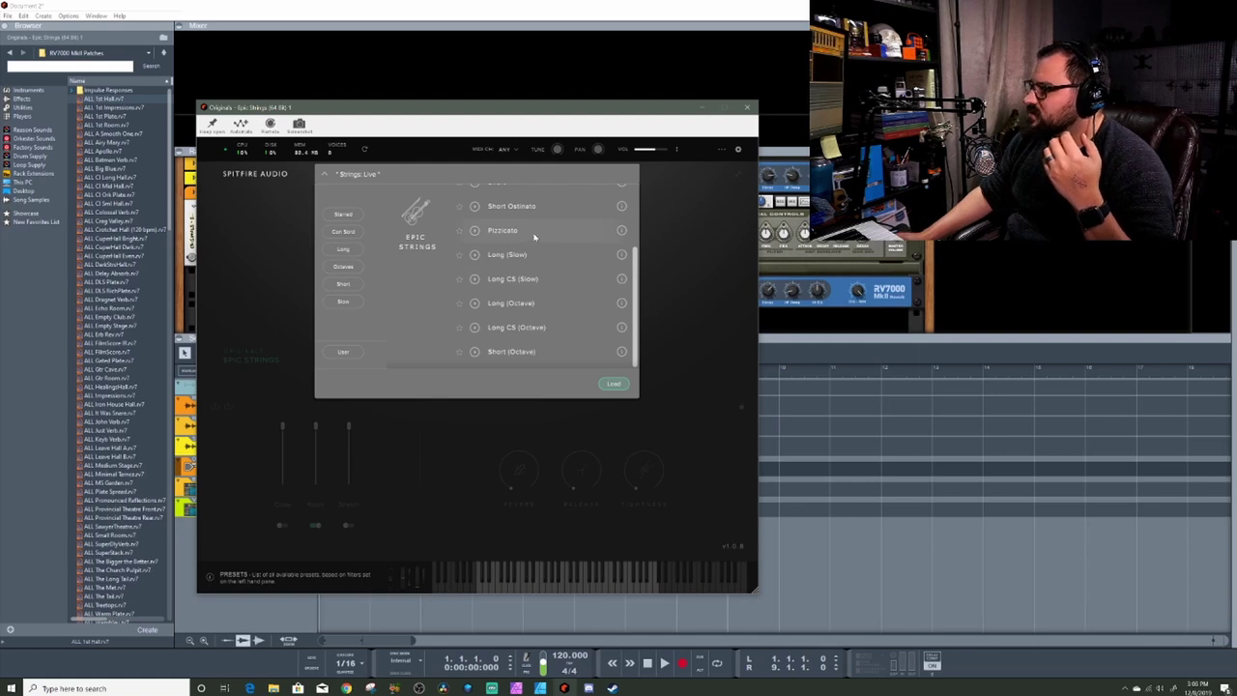
pyautogui.doubleClick(532, 232)
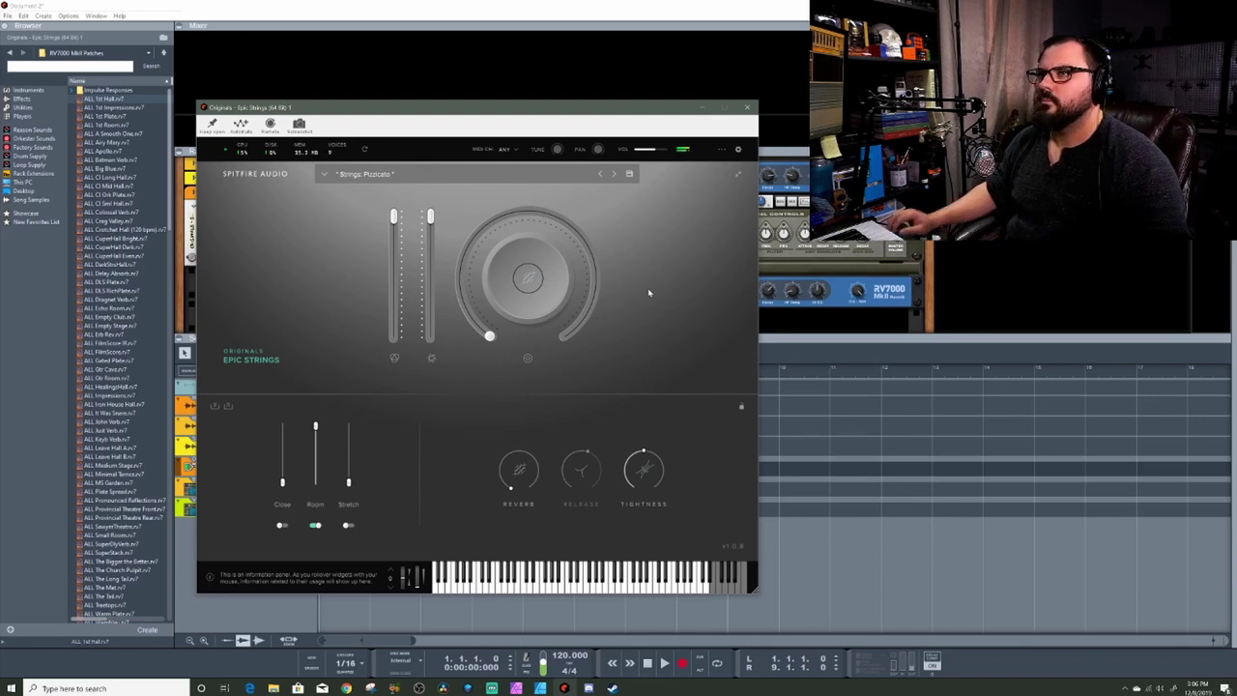
# Reopen the preset list and load the Long CS preset.
pyautogui.click(422, 175)
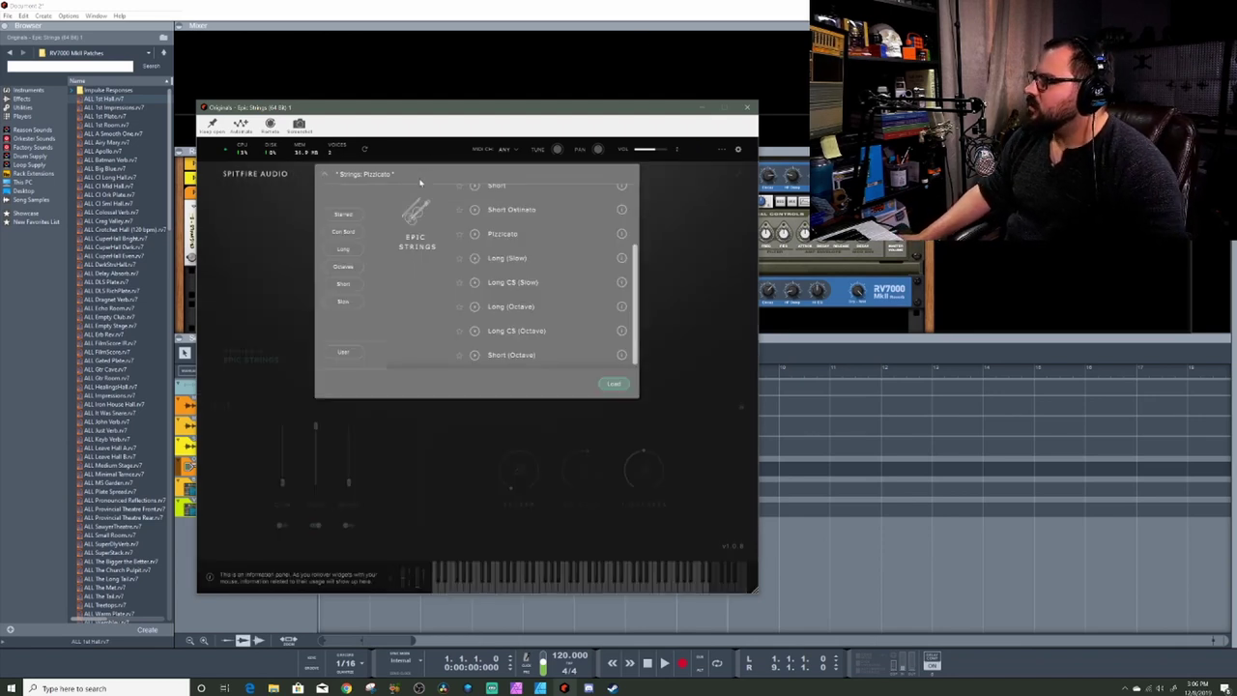
pyautogui.click(329, 175)
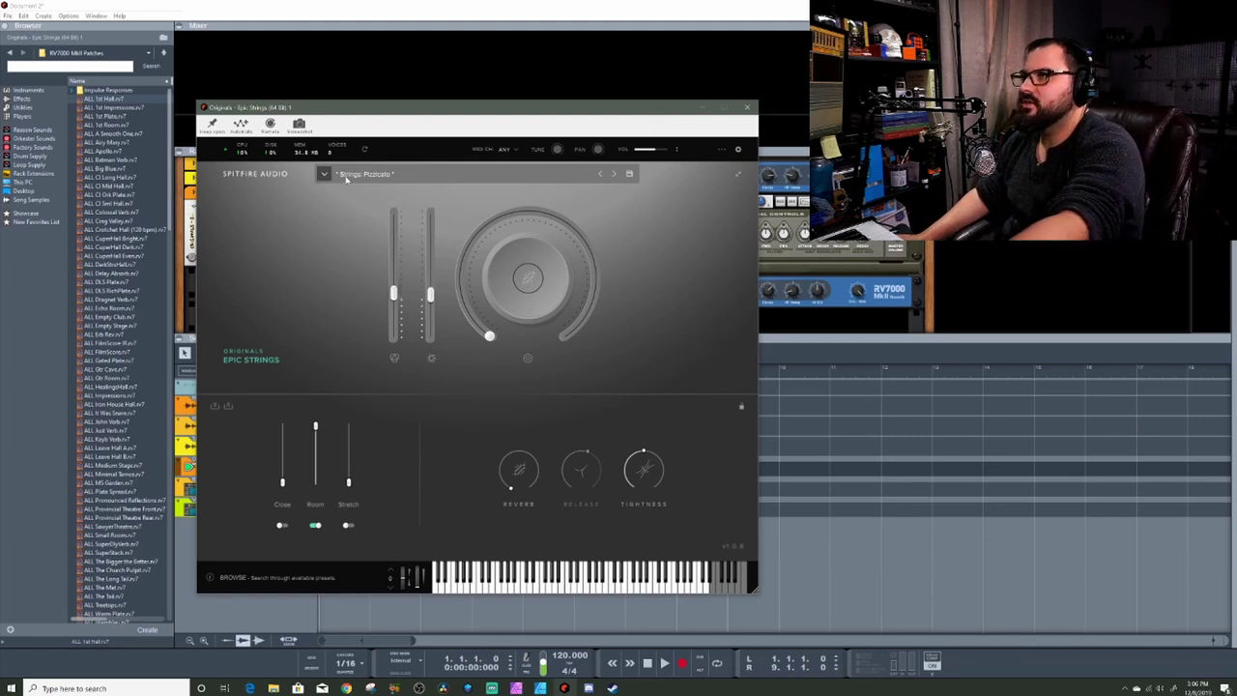
pyautogui.click(327, 175)
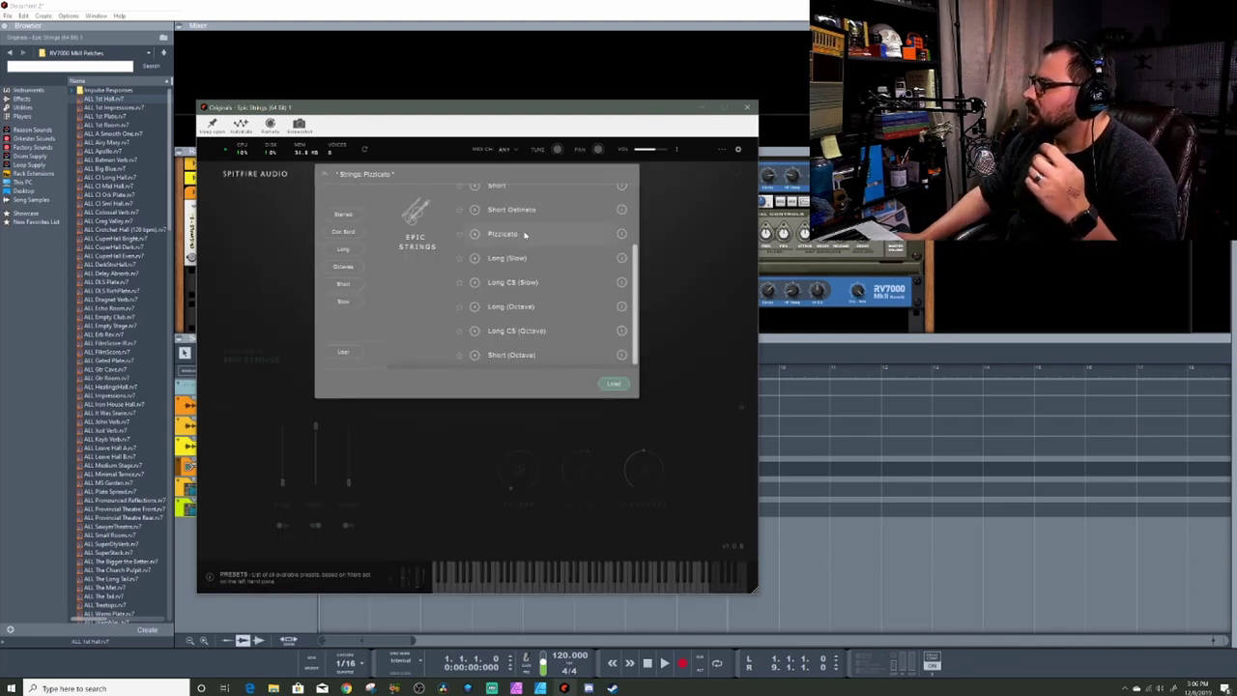
pyautogui.scroll(4, 525, 235)
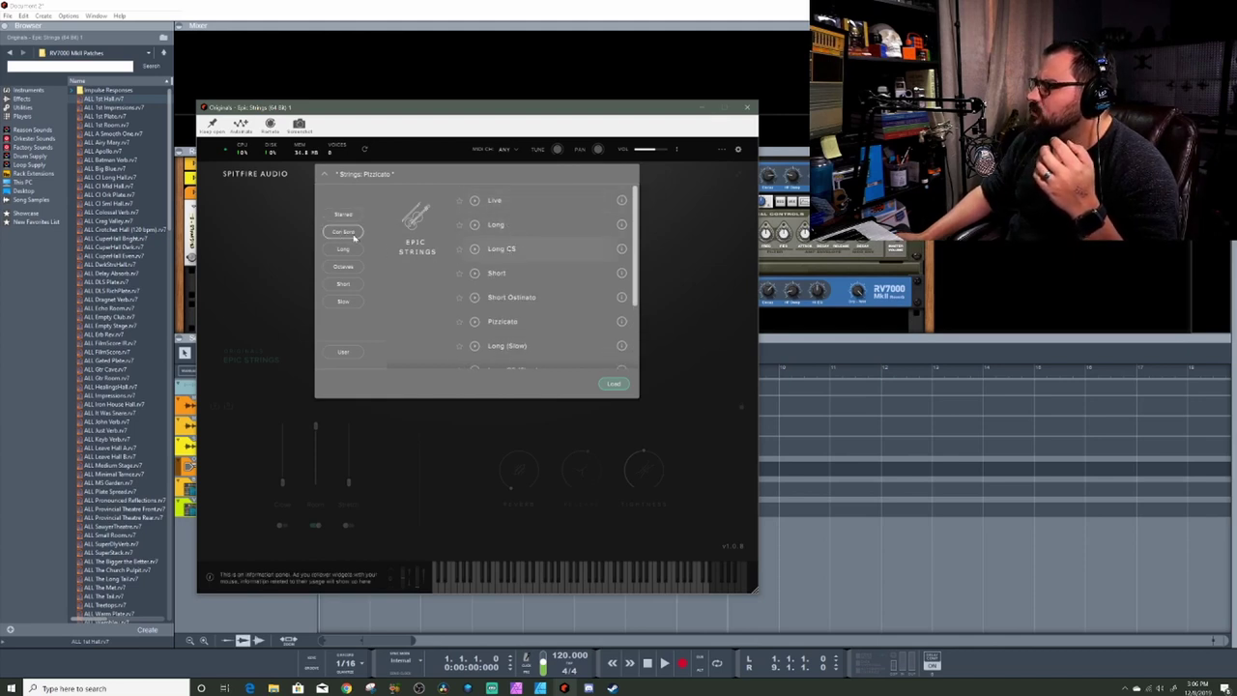
pyautogui.doubleClick(557, 253)
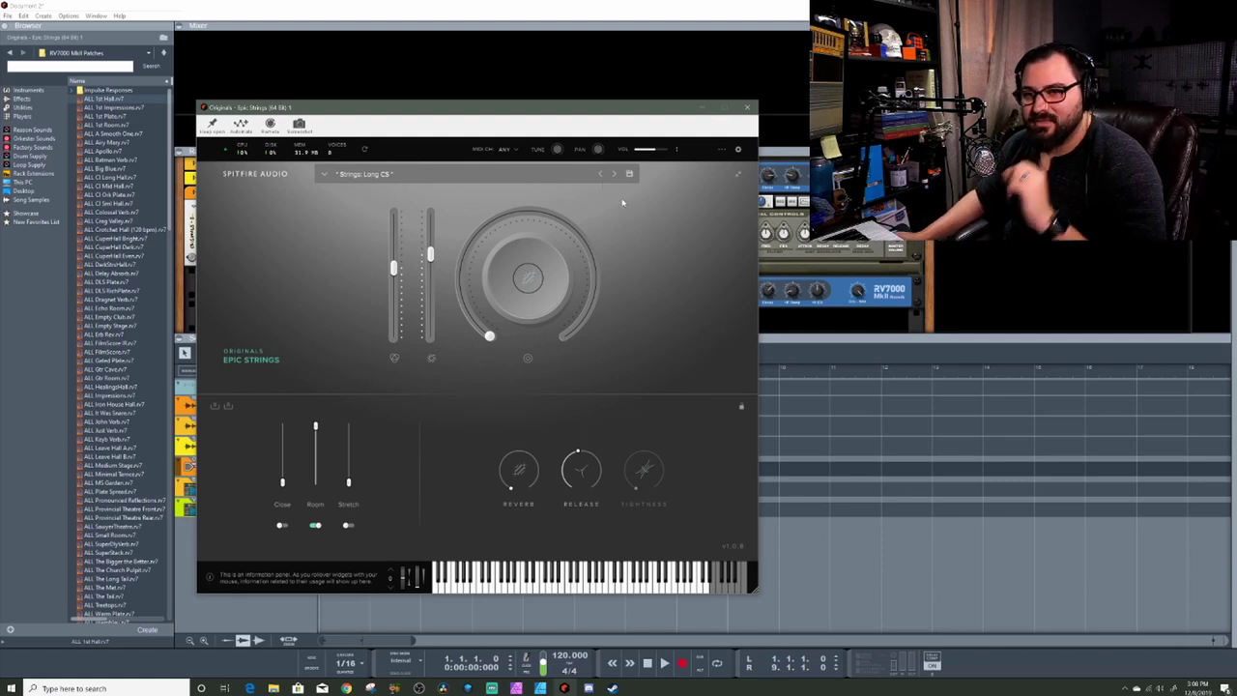
# Audition the Short and Short Ostinato presets, and advance to the Long (Slow) preset.
pyautogui.click(614, 174)
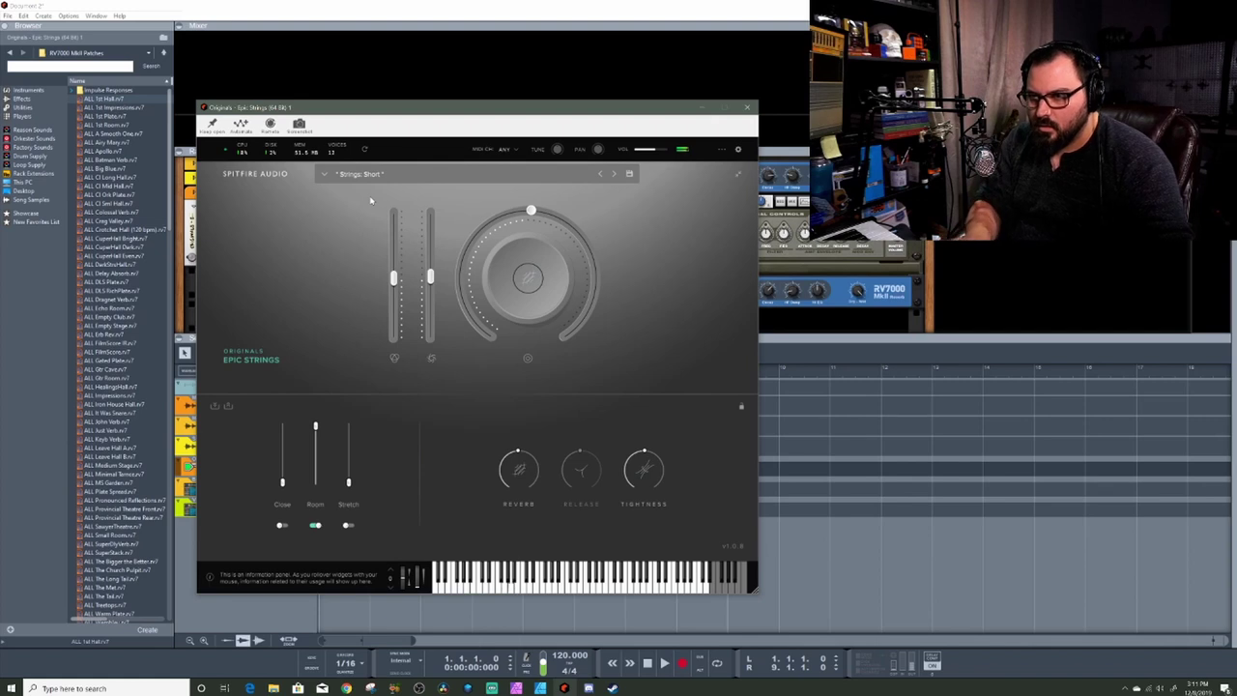
pyautogui.click(613, 173)
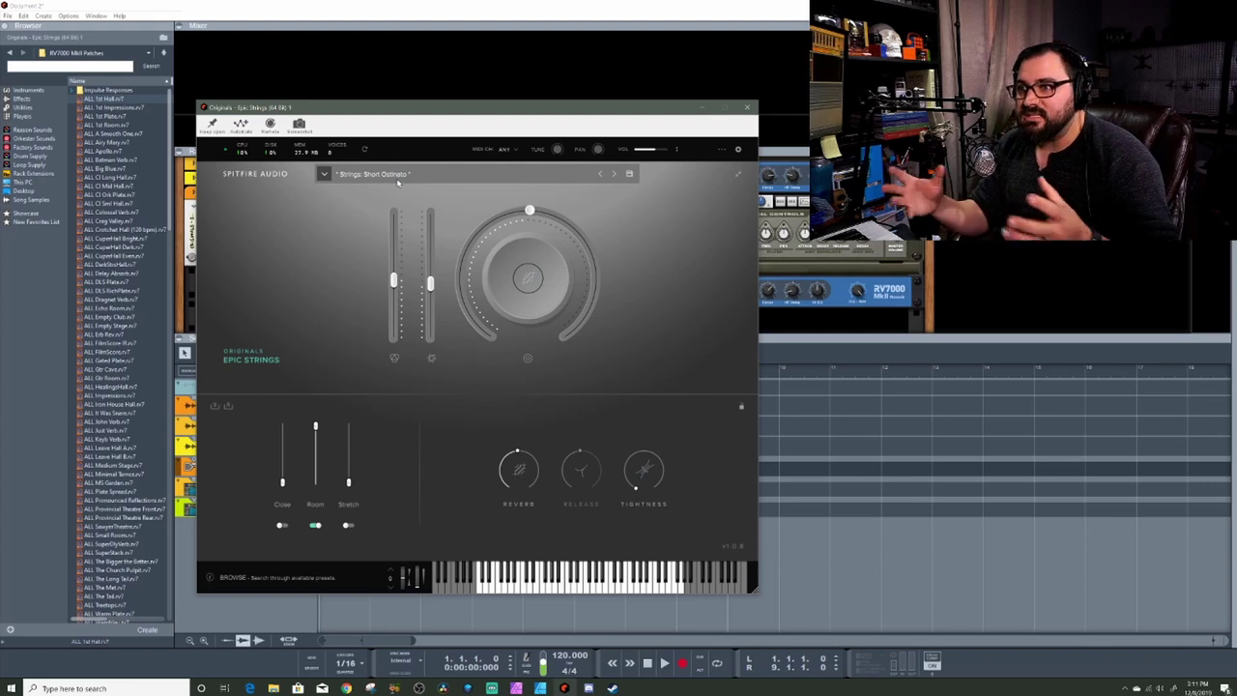
pyautogui.click(615, 176)
pyautogui.click(615, 175)
pyautogui.click(615, 176)
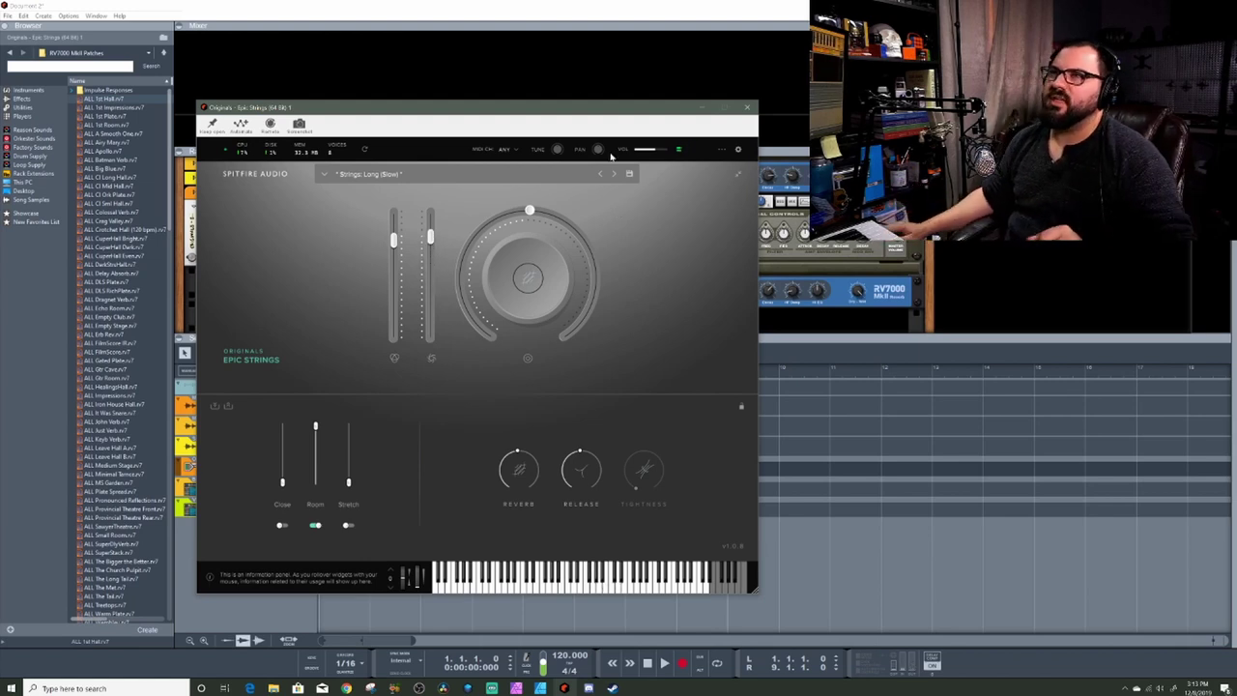
# Advance through the Long CS (Slow) and Long (Octave) presets and step back to Long (Slow).
pyautogui.click(615, 175)
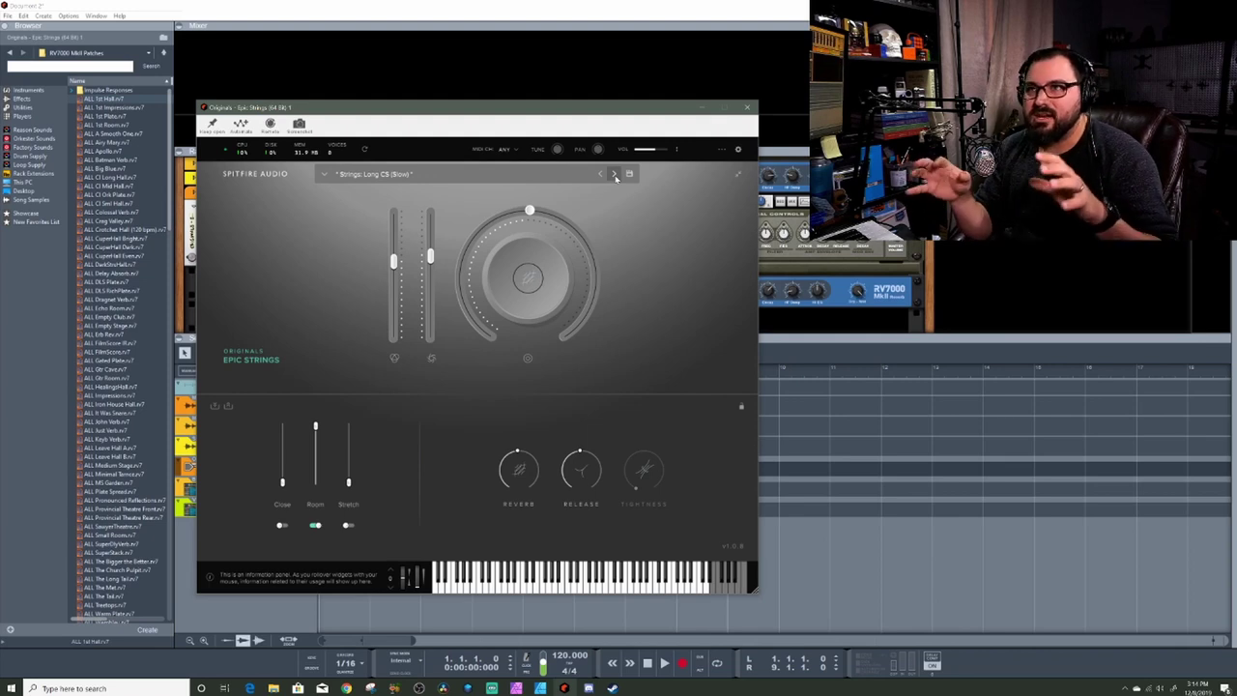
pyautogui.click(620, 175)
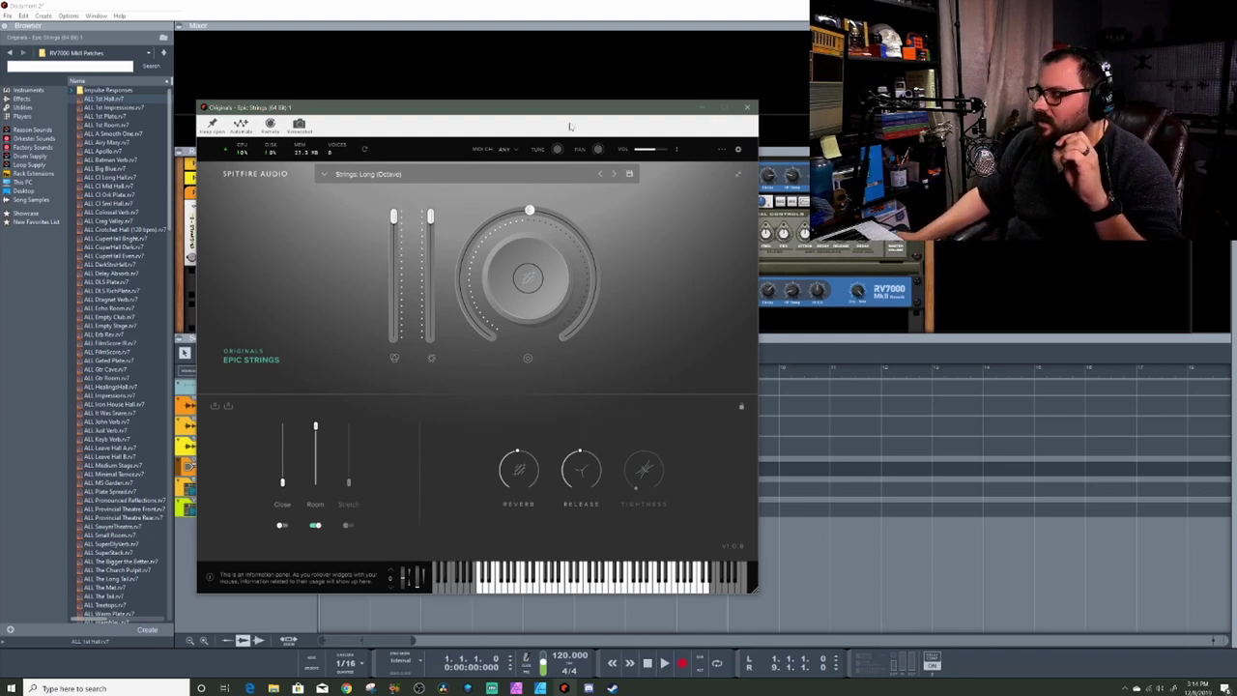
pyautogui.click(602, 175)
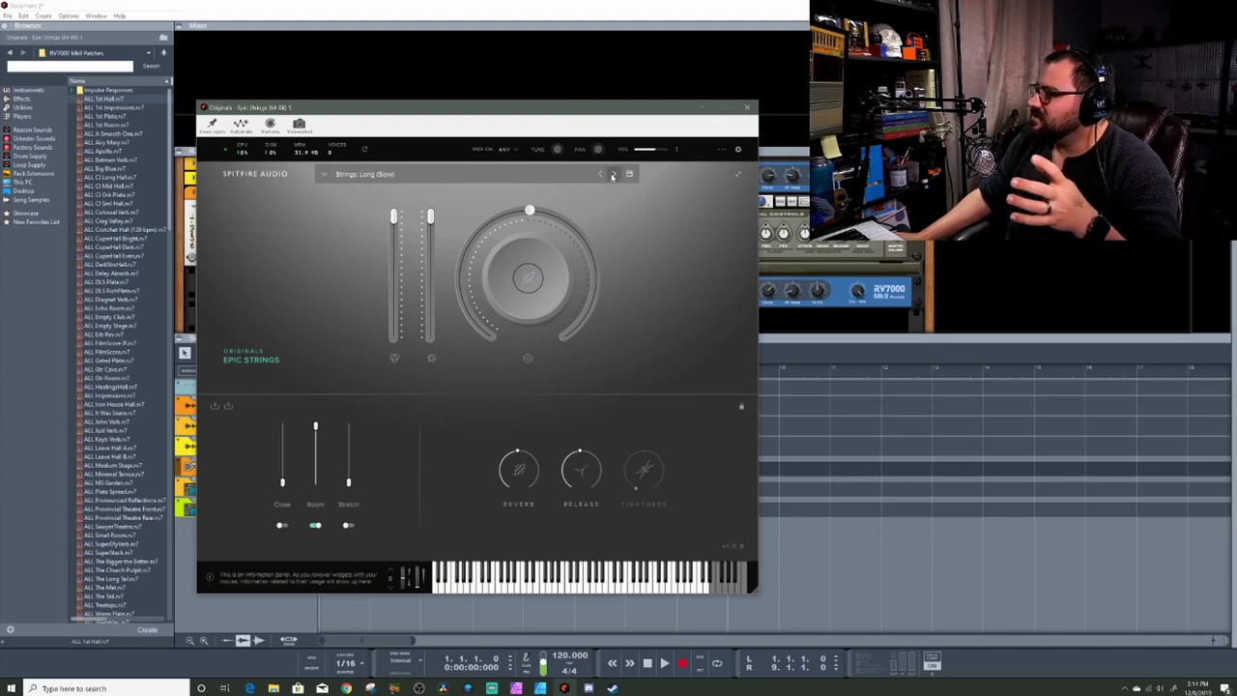
# Load the Long CS (Octave) preset, review the list of available presets and close the list.
pyautogui.click(451, 175)
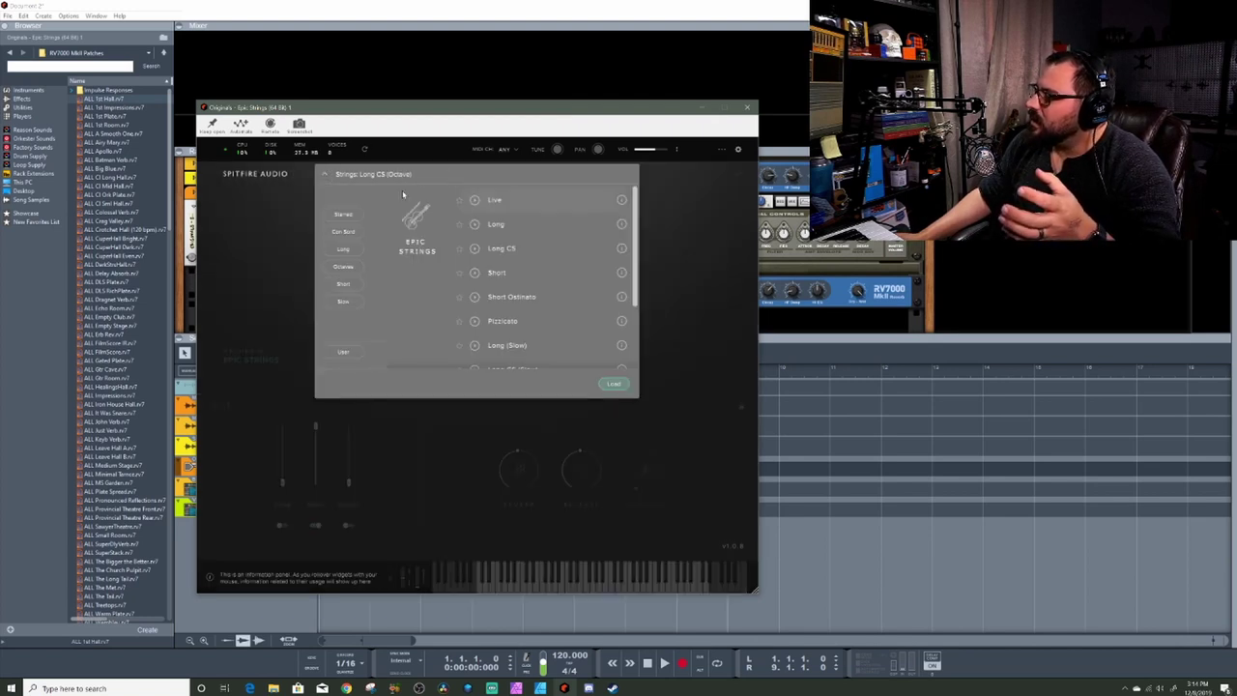
pyautogui.scroll(-3, 531, 247)
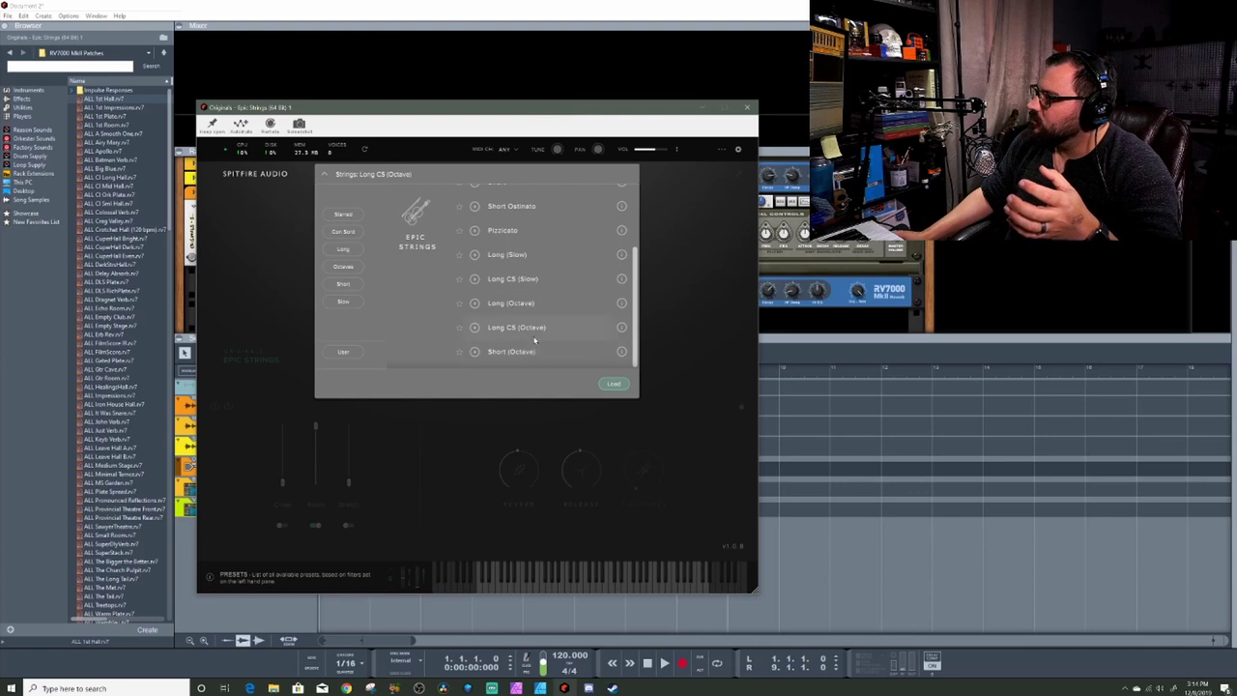
pyautogui.scroll(1, 535, 229)
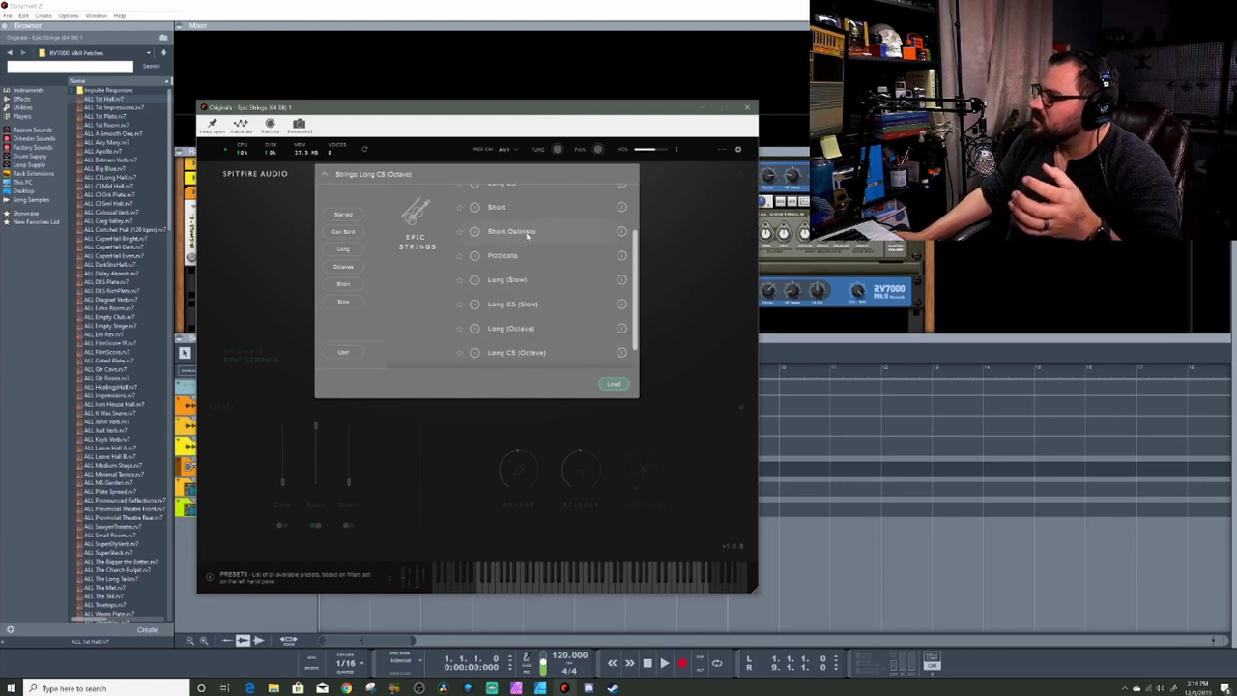
pyautogui.scroll(2, 527, 217)
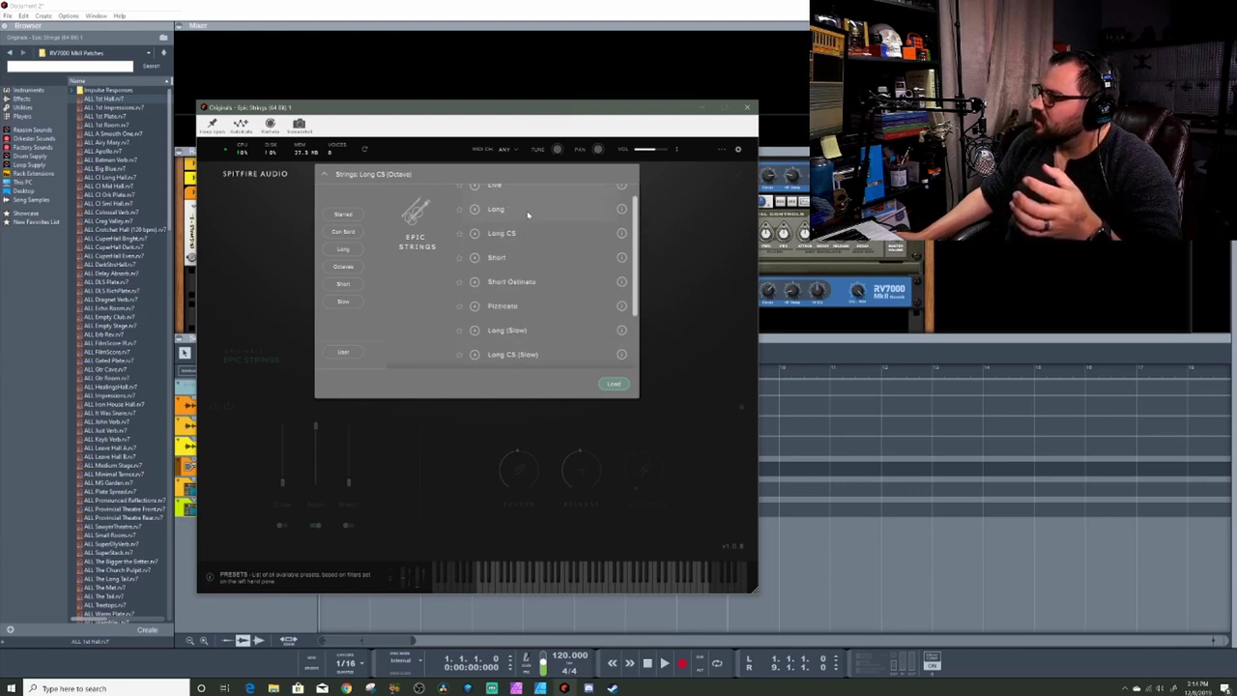
pyautogui.click(686, 246)
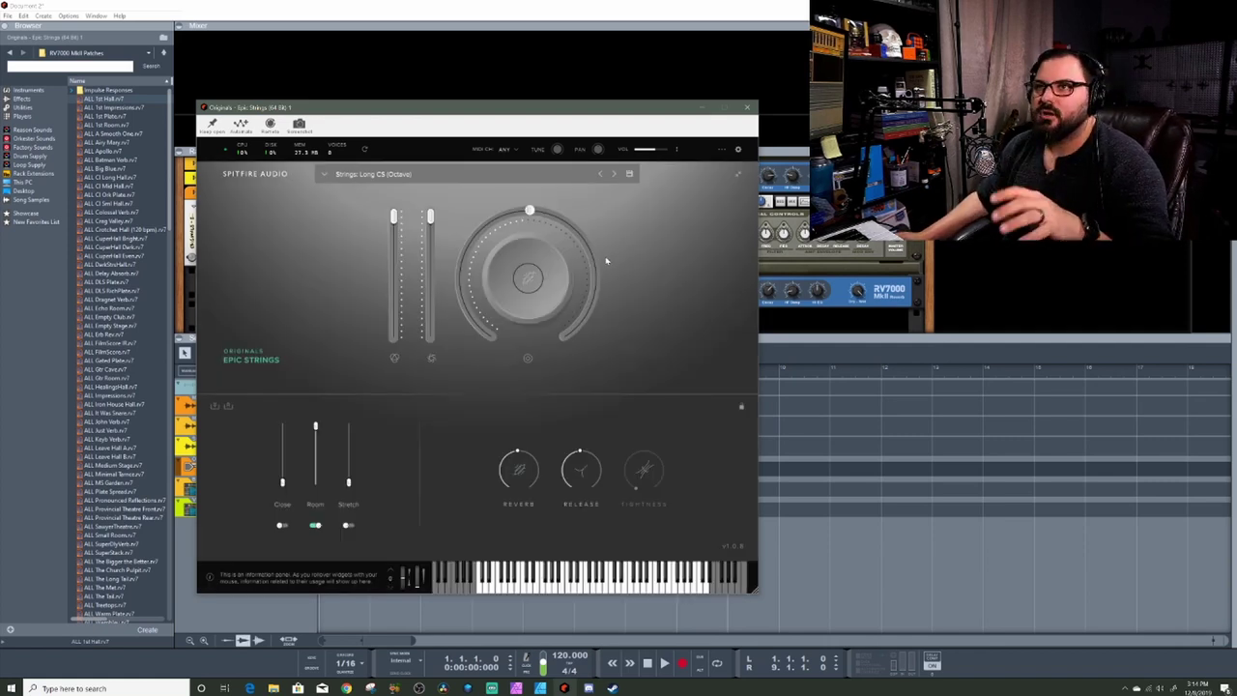
pyautogui.moveTo(593, 262)
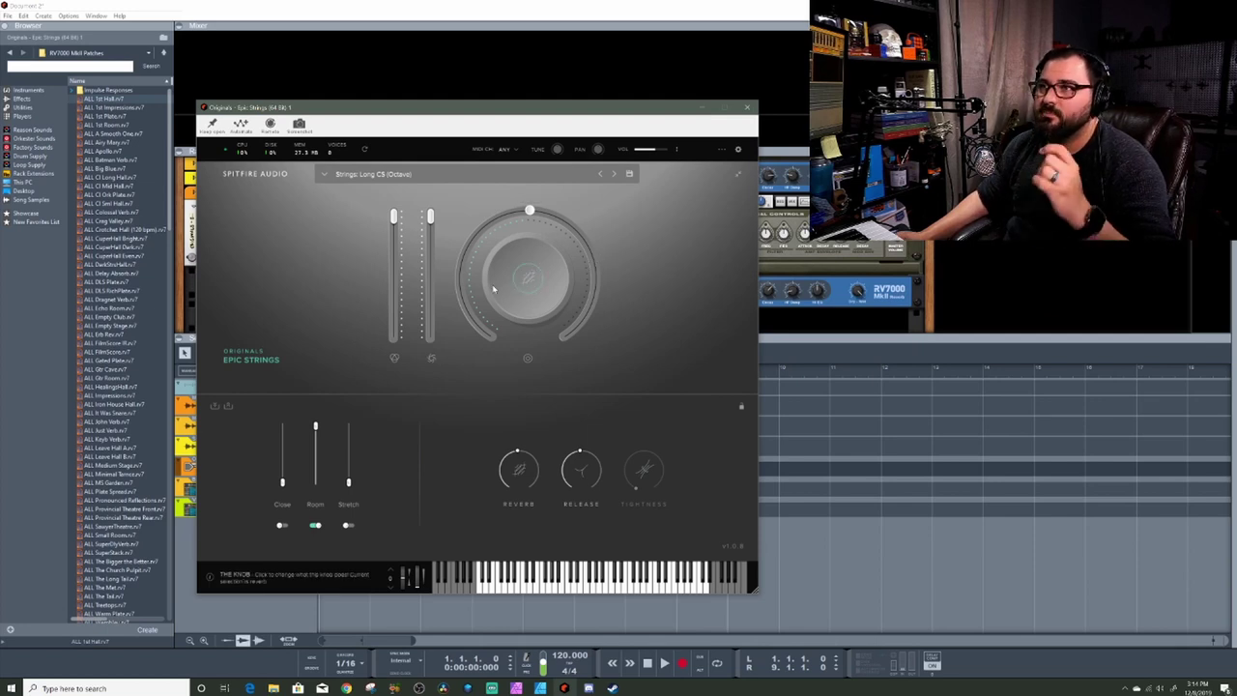